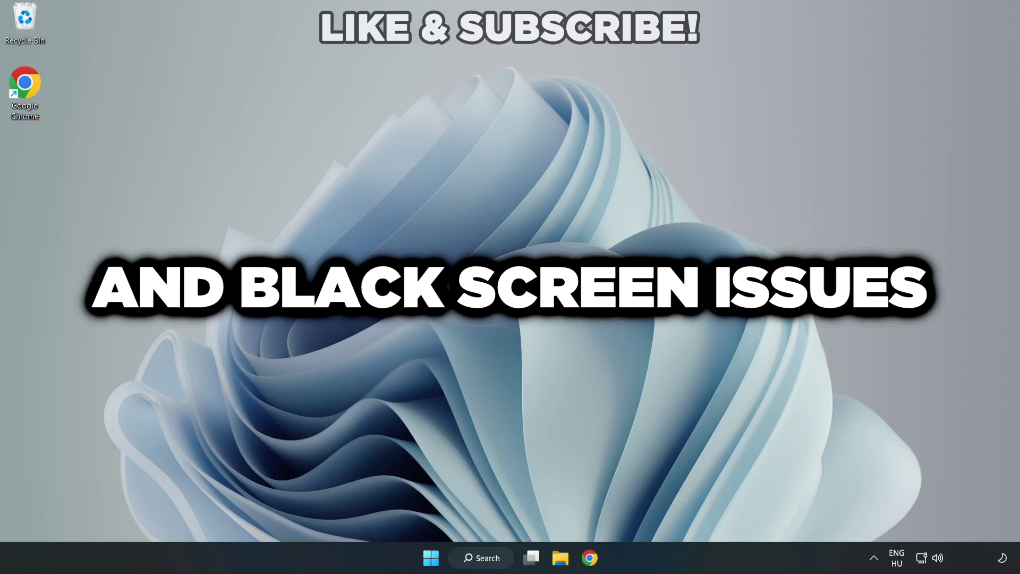
- Search Windows for 'device manager' and launch Device Manager from the results
left_click(485, 555)
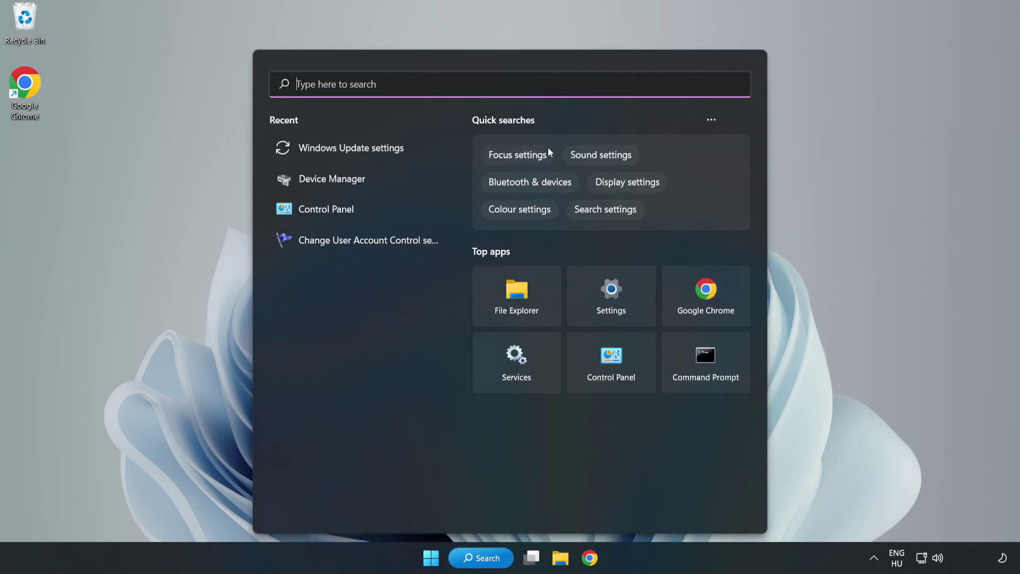
type("device m")
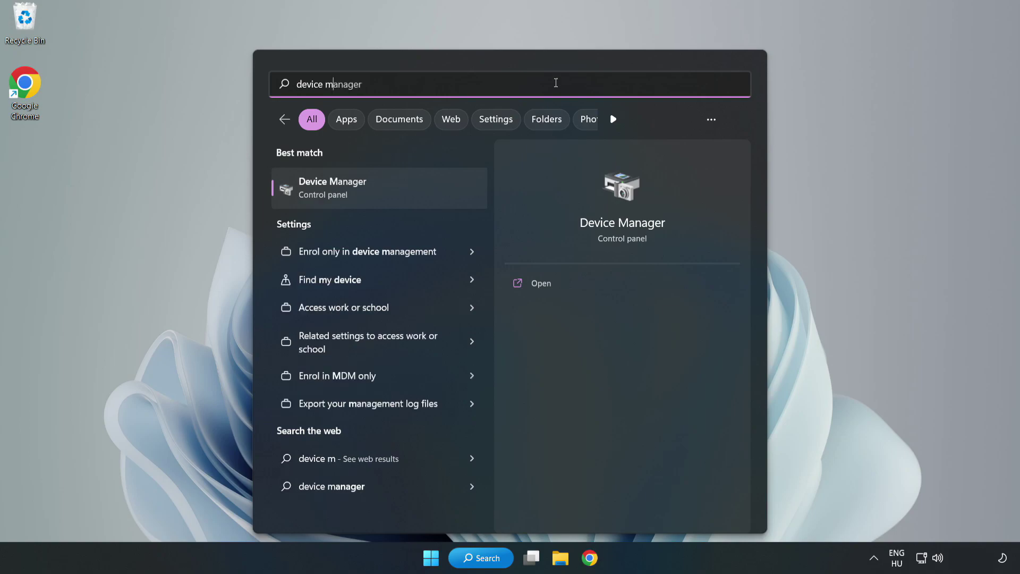
type("anager")
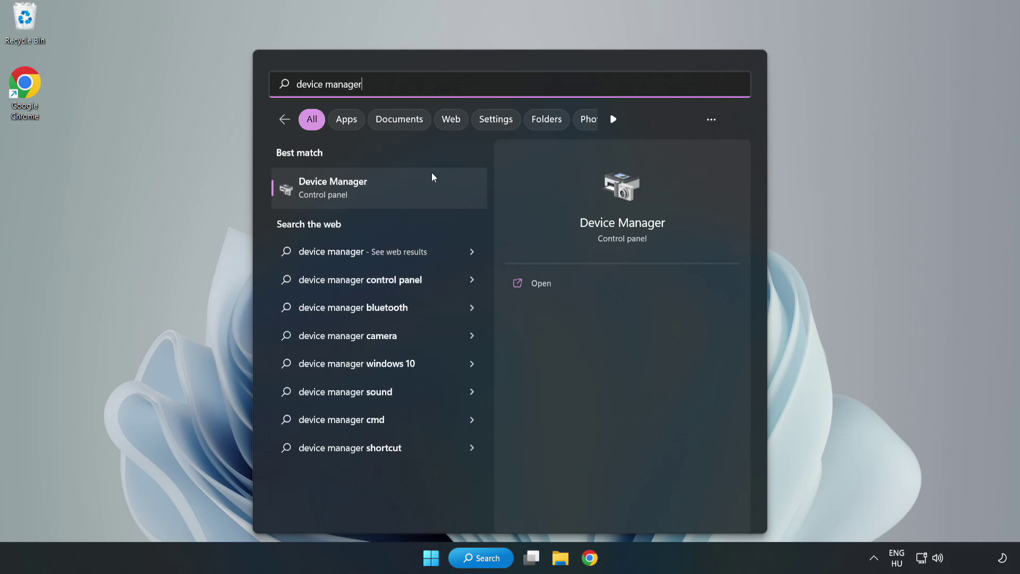
left_click(379, 195)
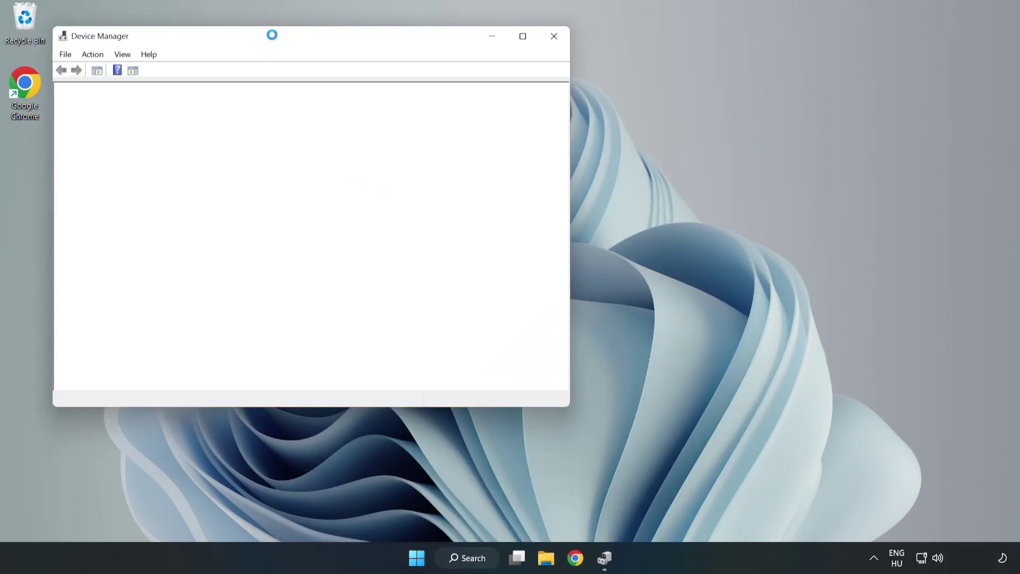
- Center the Device Manager window, expand Display adapters and select VMware SVGA 3D
left_click_drag(274, 40, 456, 92)
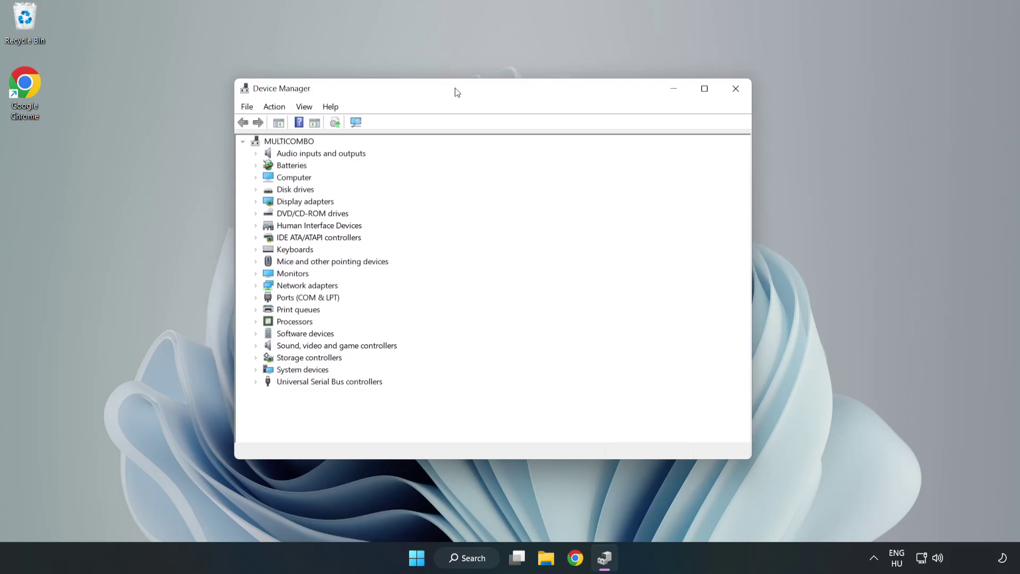
left_click(272, 203)
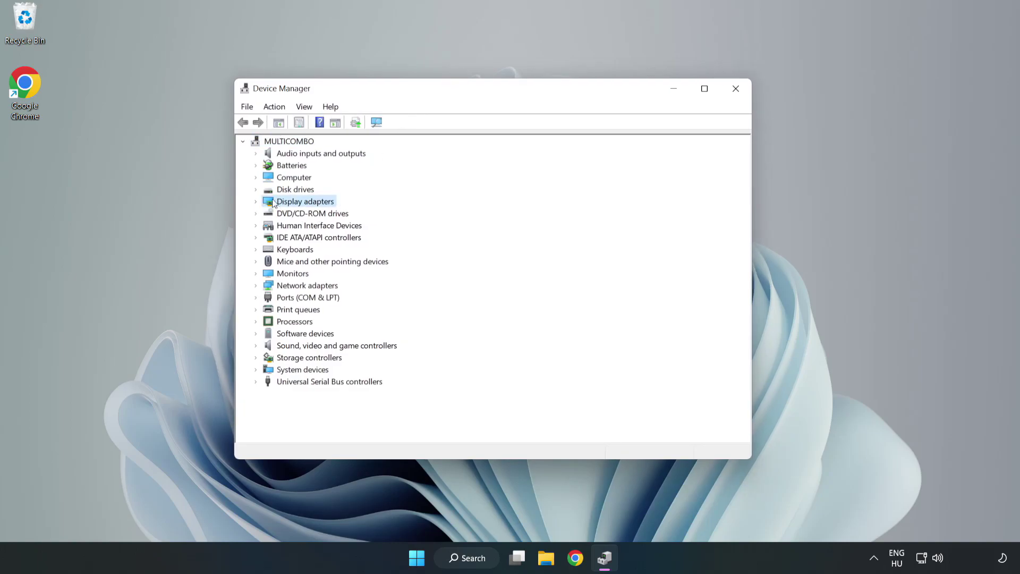
left_click(257, 203)
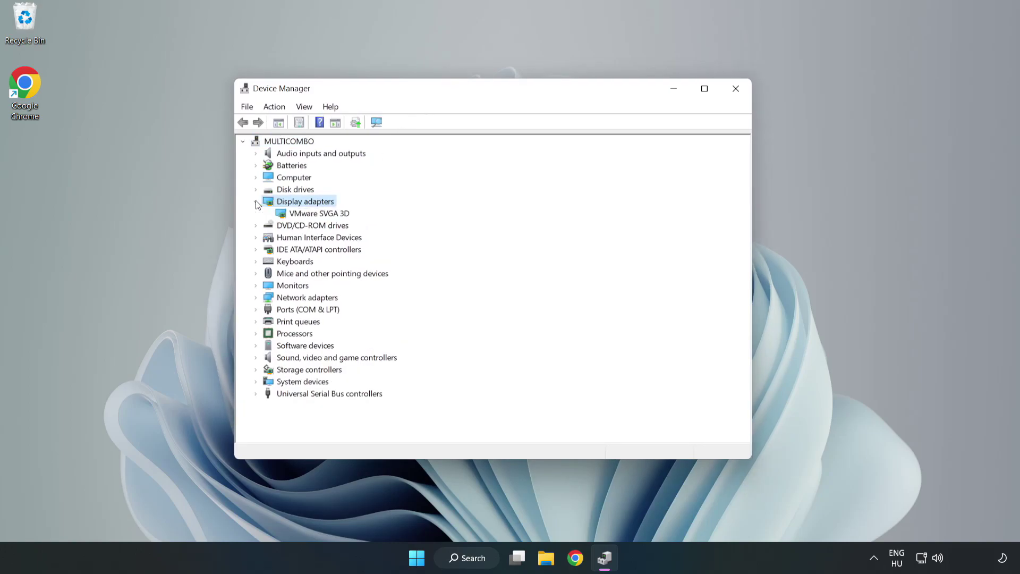
left_click(286, 215)
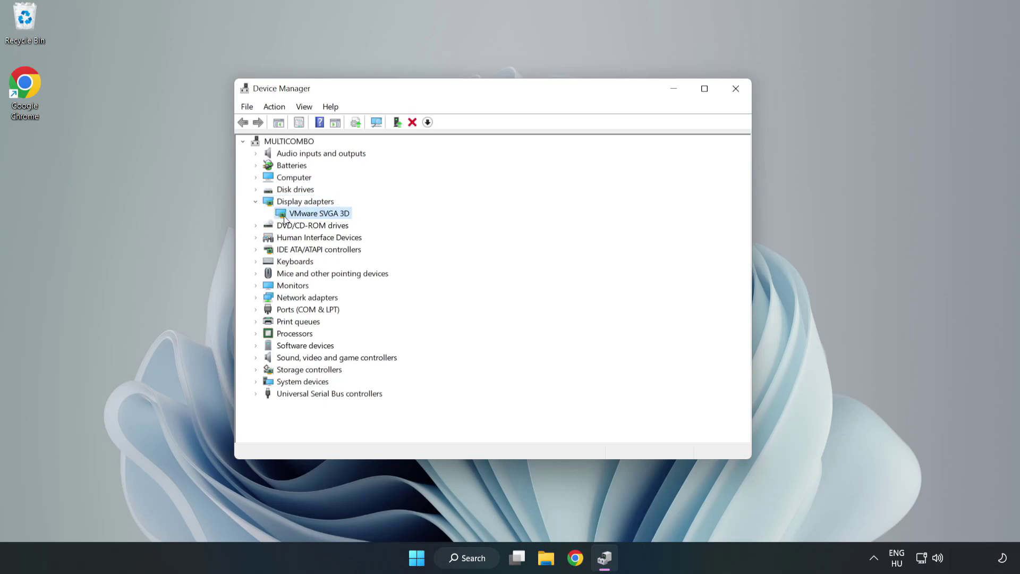
- Automatically search for a VMware SVGA 3D driver update, then close the wizard
right_click(317, 218)
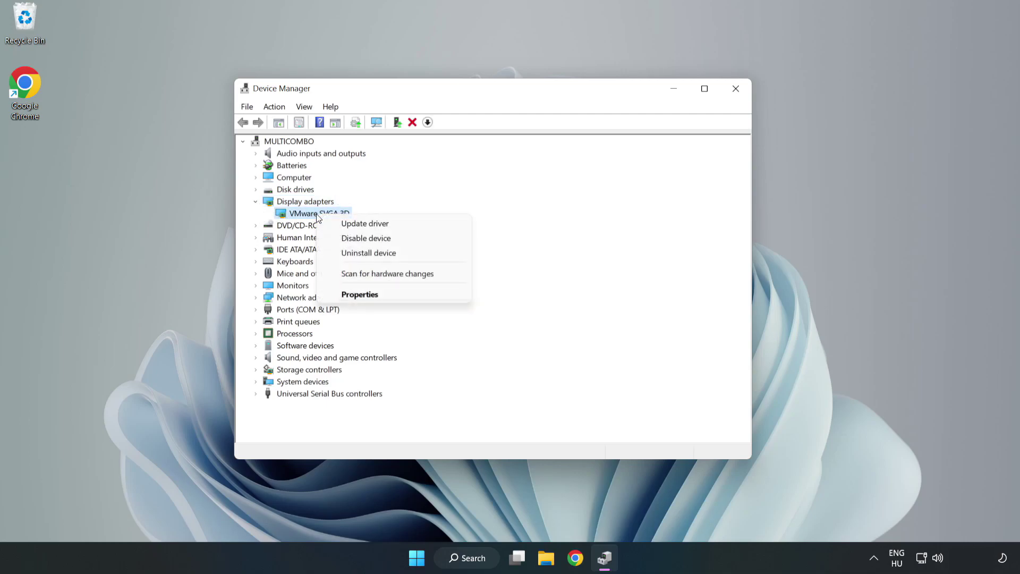
left_click(396, 227)
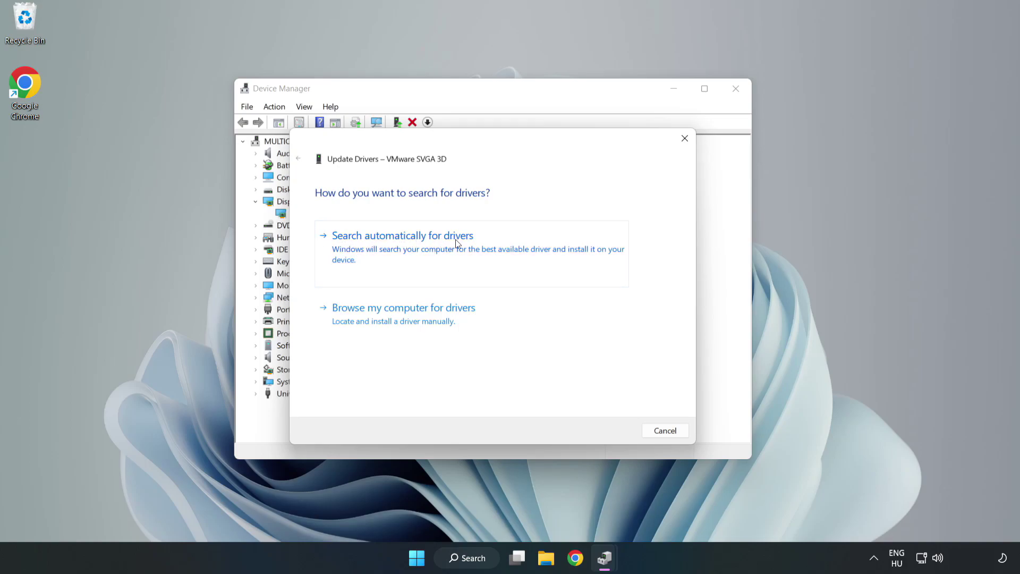
left_click(406, 248)
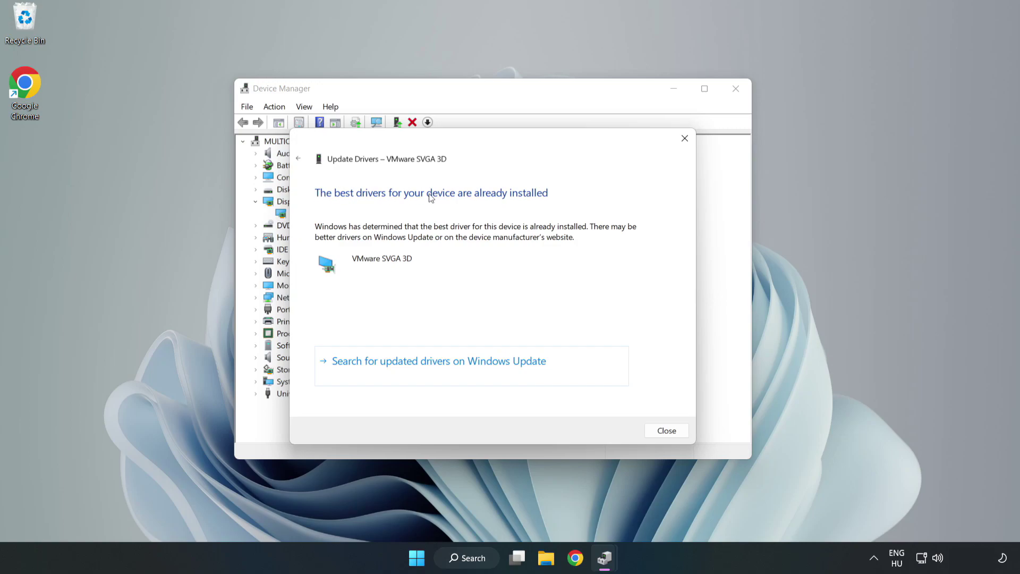
left_click(668, 432)
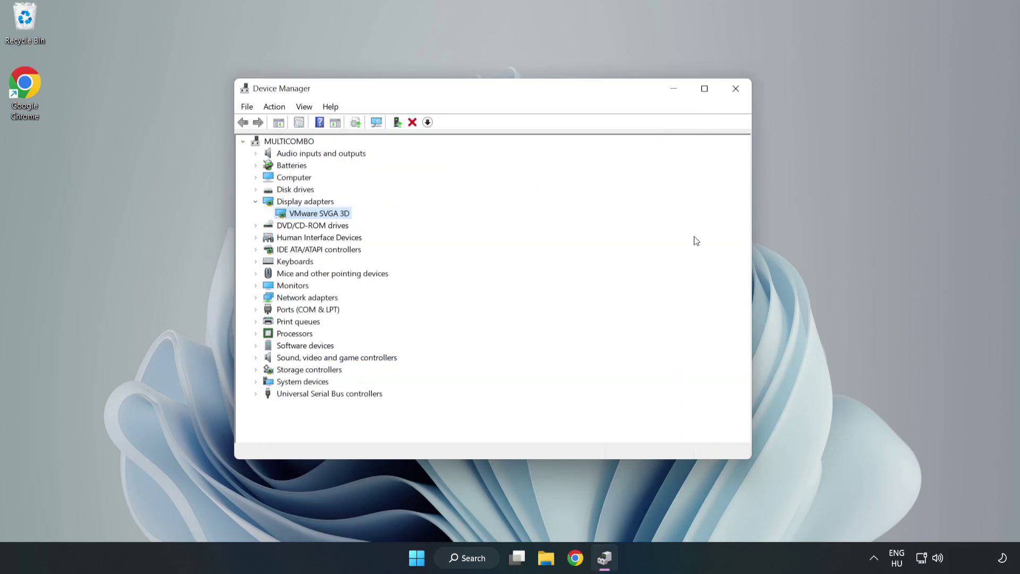
- Close Device Manager and search Windows for 'updates'
left_click(736, 91)
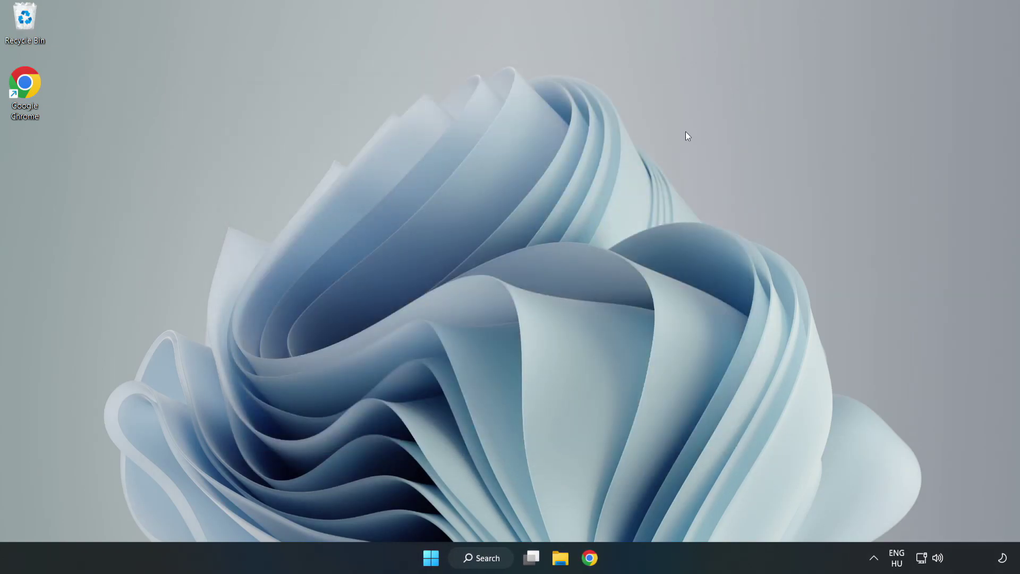
left_click(488, 559)
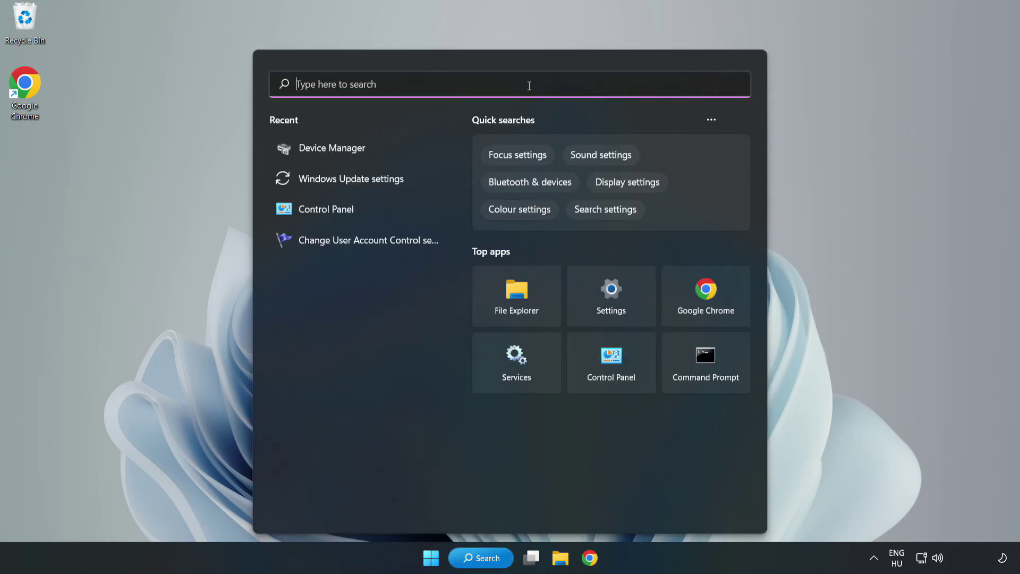
type("updates")
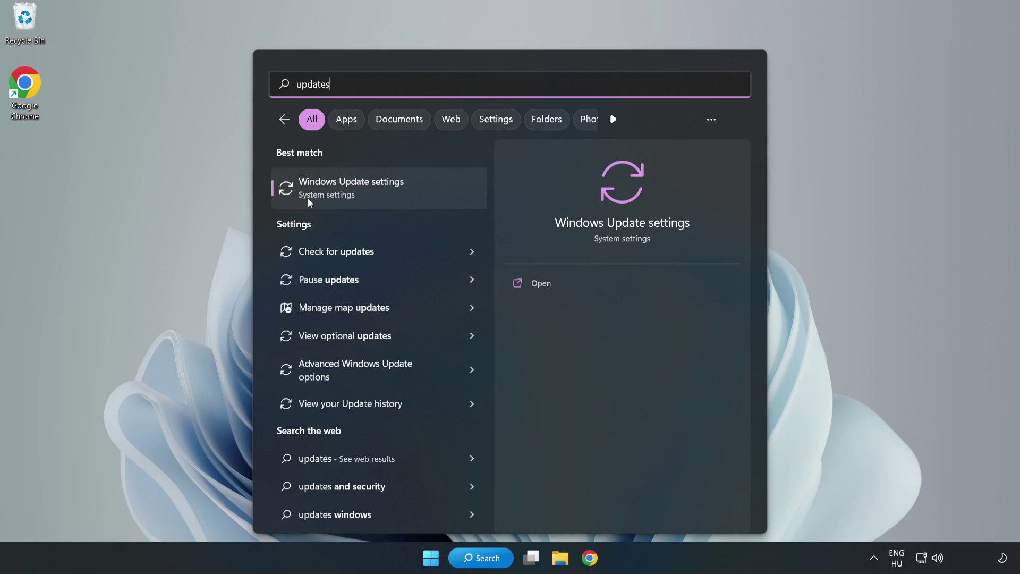
- Open Windows Update maximized, run Check for updates, and close Settings once up to date
left_click(364, 190)
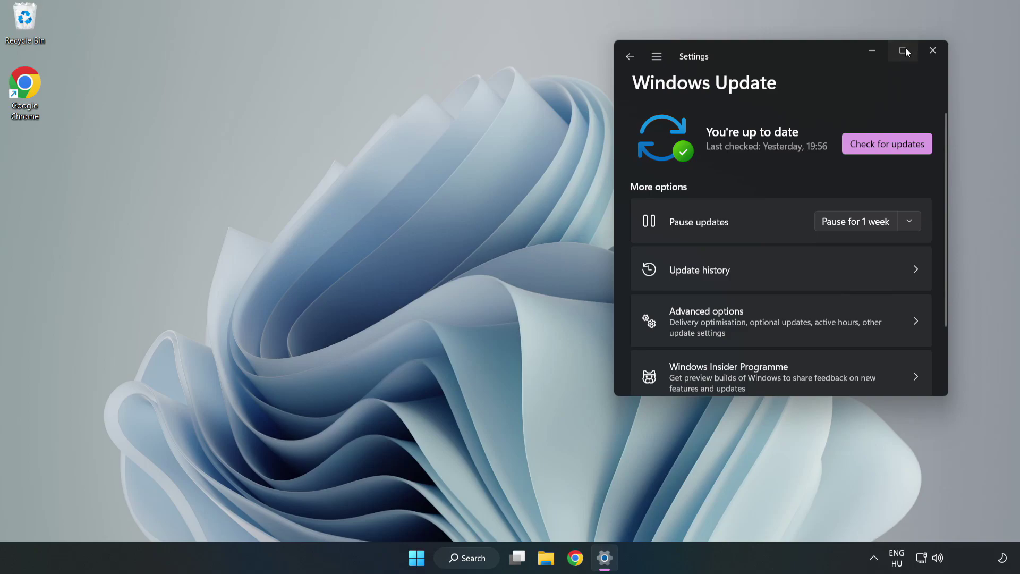
left_click(905, 48)
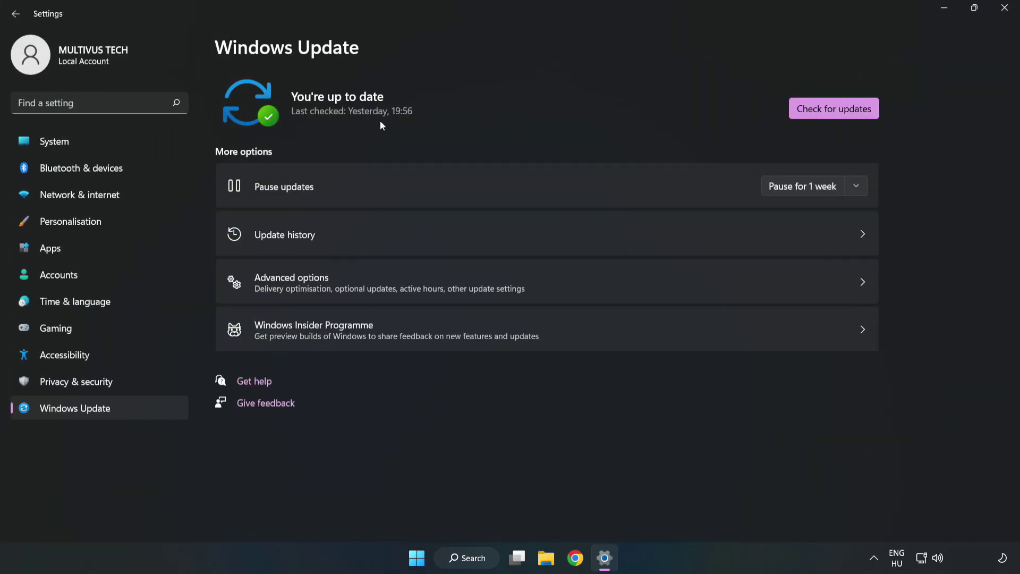
left_click(837, 110)
left_click(1004, 7)
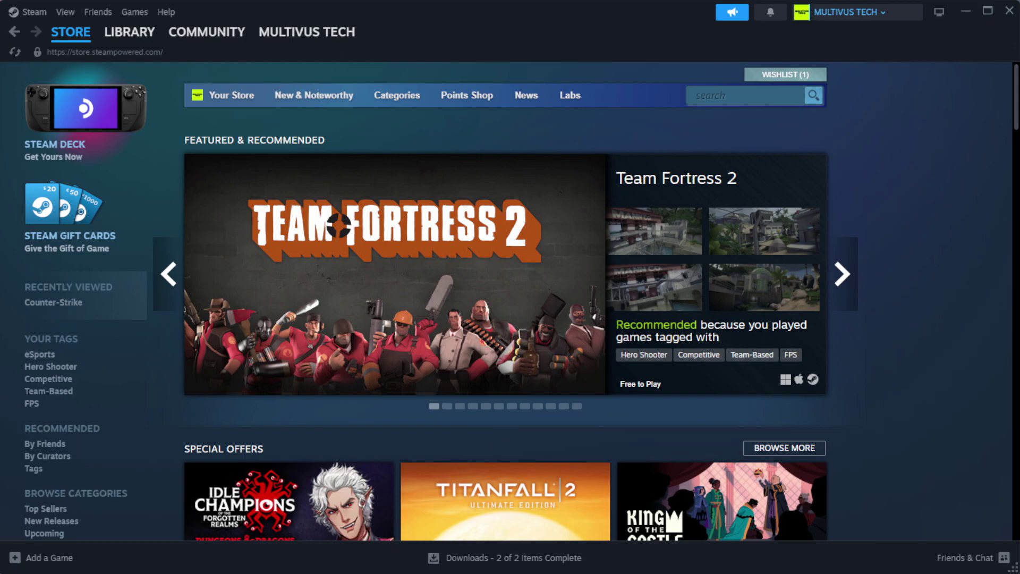
- Go to the Steam Library home and right-click YOUR NOT WORKING GAME under Favorites
mouse_move(146, 38)
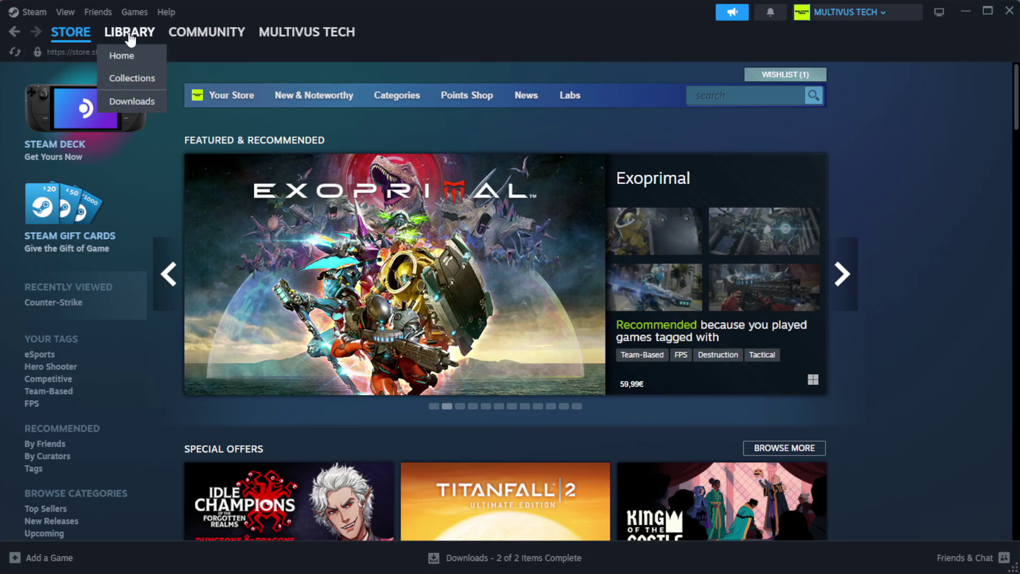
left_click(147, 57)
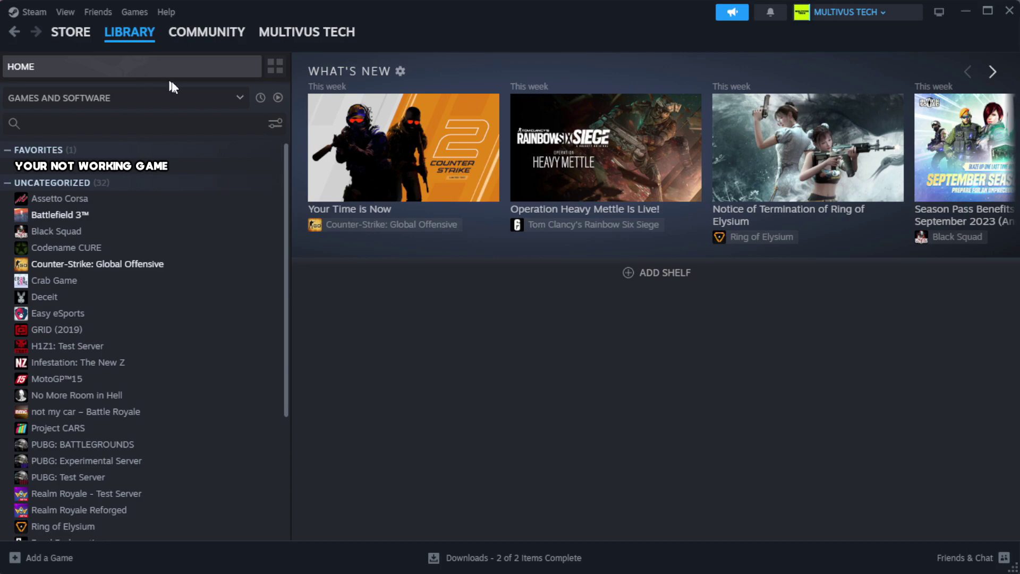
right_click(251, 167)
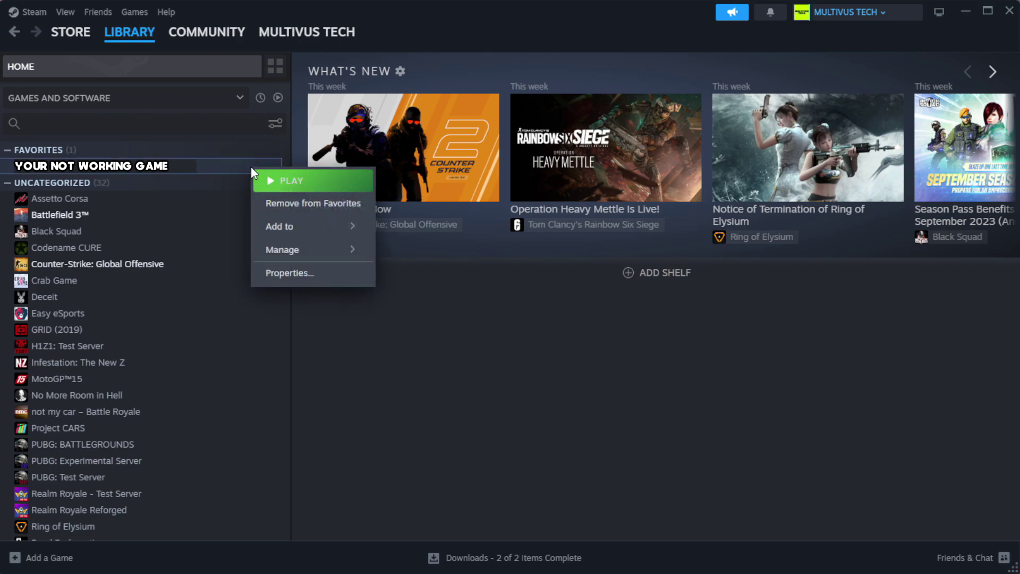
- In the game's Properties > Installed Files, verify integrity of its 1039 game files
left_click(319, 275)
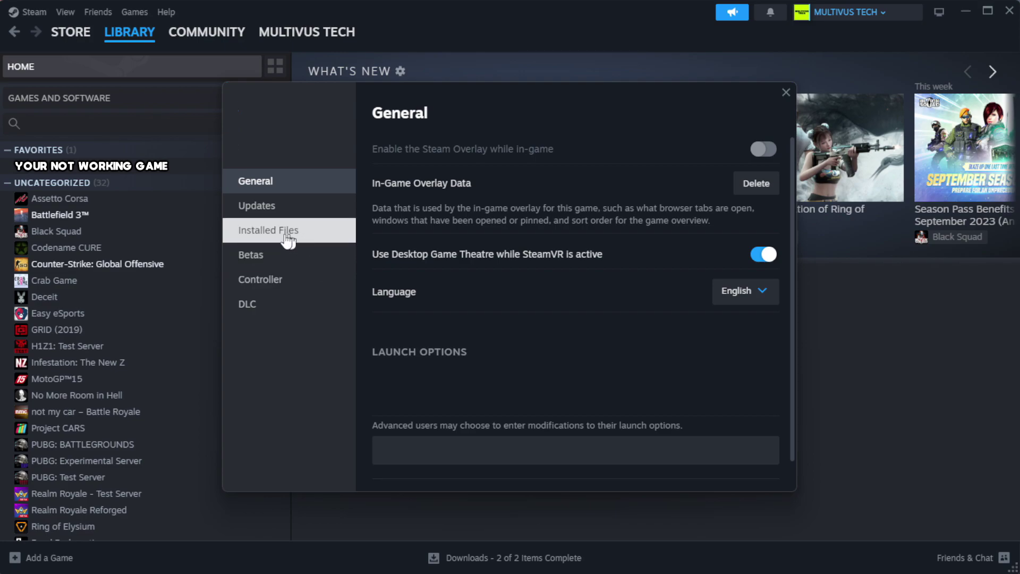
left_click(336, 242)
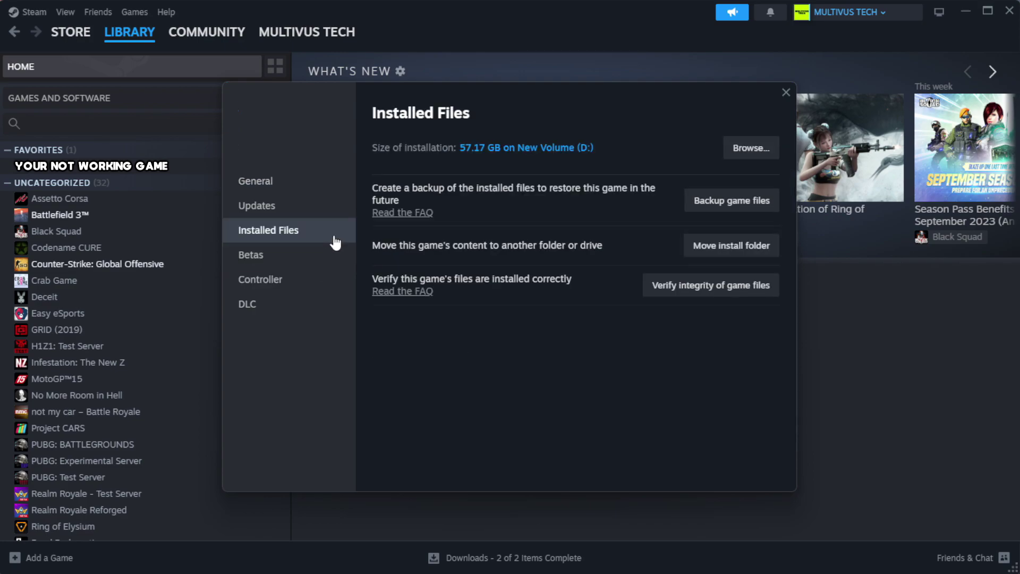
left_click(716, 292)
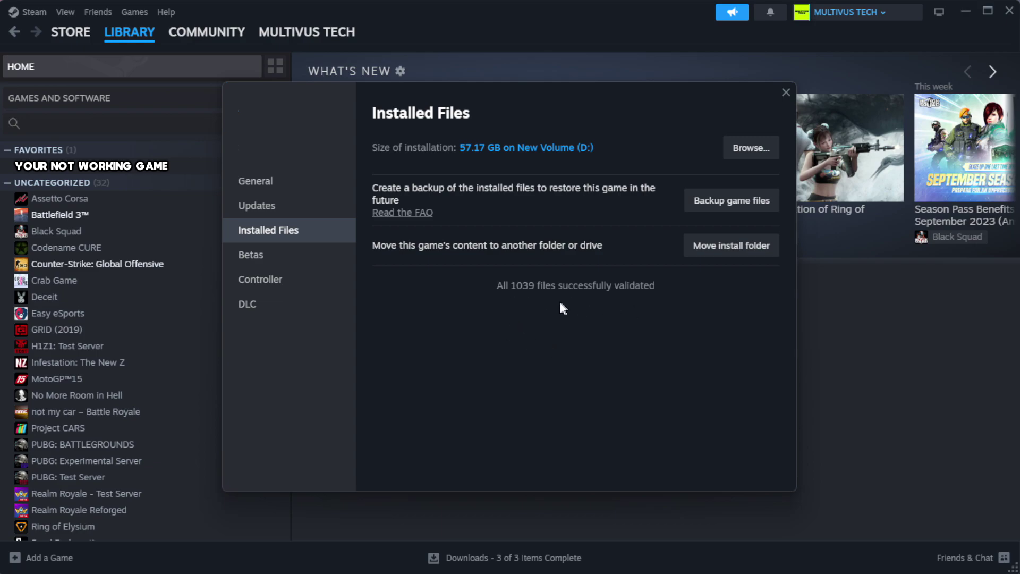
- Open the game's install folder and right-click the YOUR NOT WORKING GAME shortcut
left_click(749, 157)
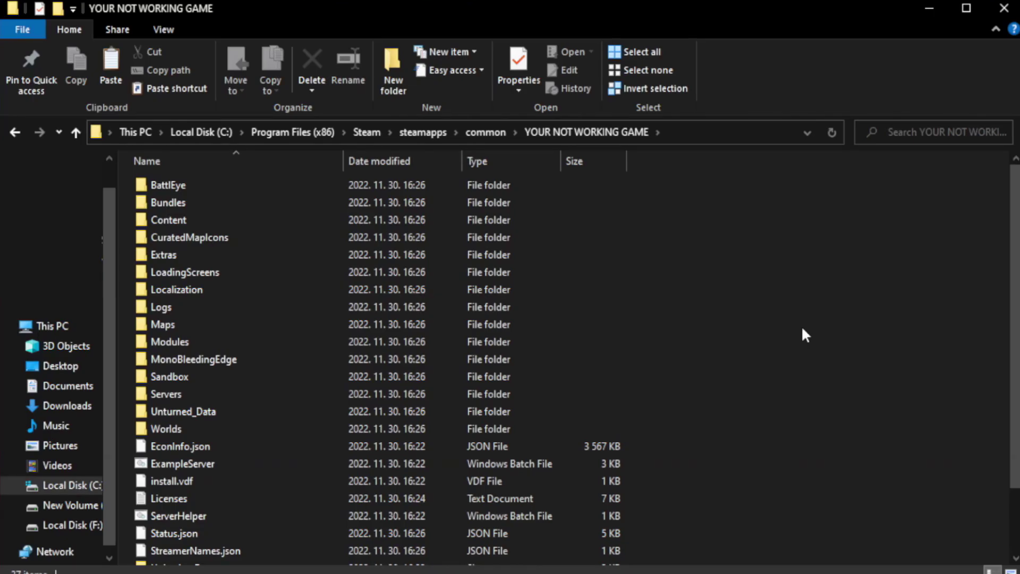
left_click_drag(1016, 316, 1018, 379)
left_click(348, 559)
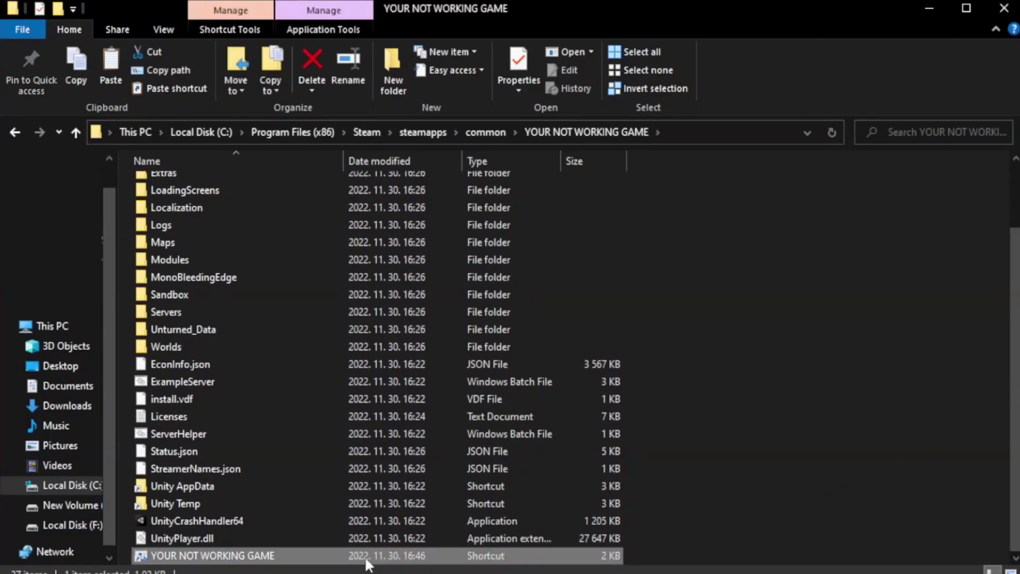
right_click(342, 559)
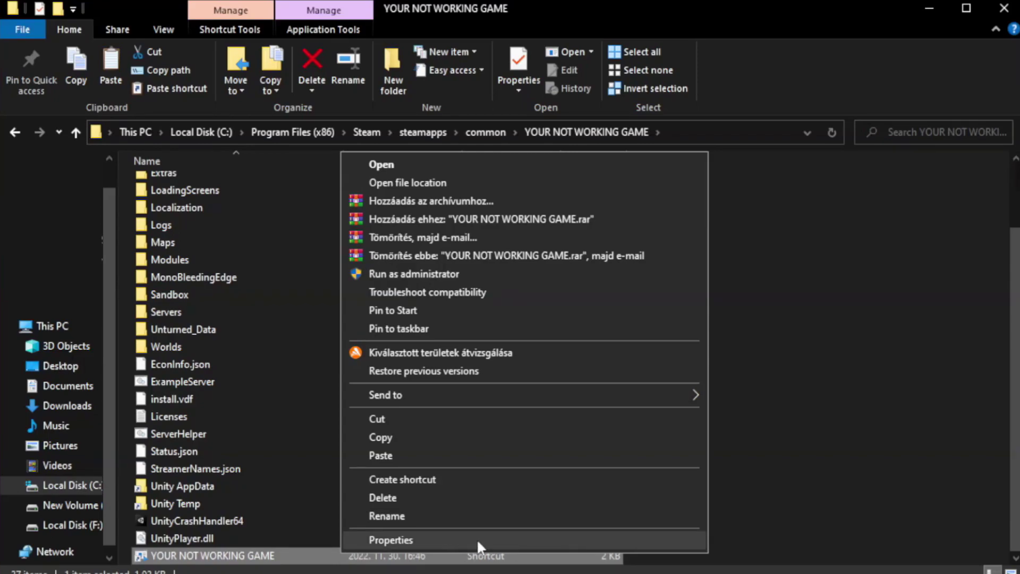
- Set the shortcut to Windows 8 compatibility, fullscreen optimizations off, run as administrator, and apply
left_click(520, 537)
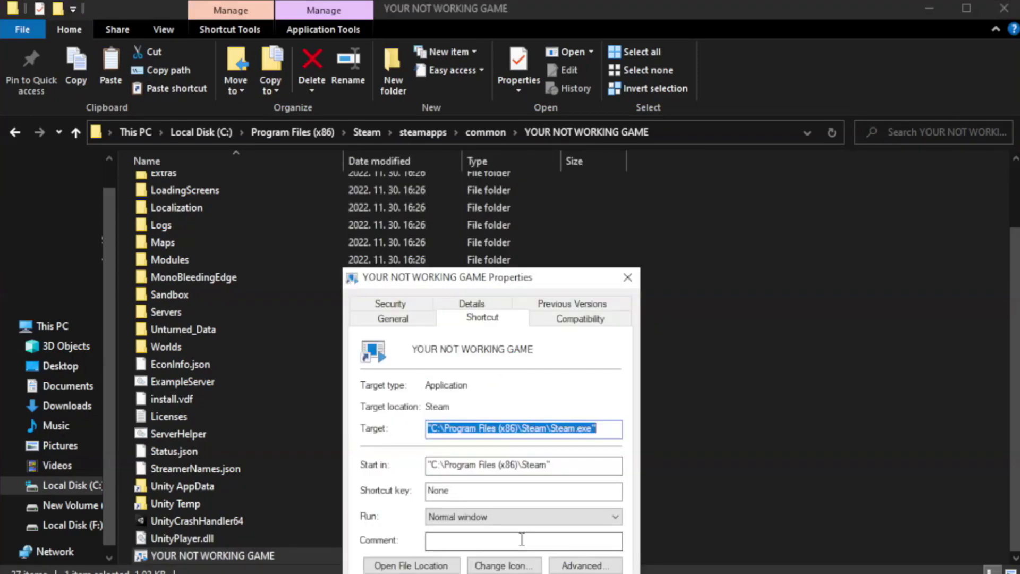
left_click_drag(514, 282, 513, 104)
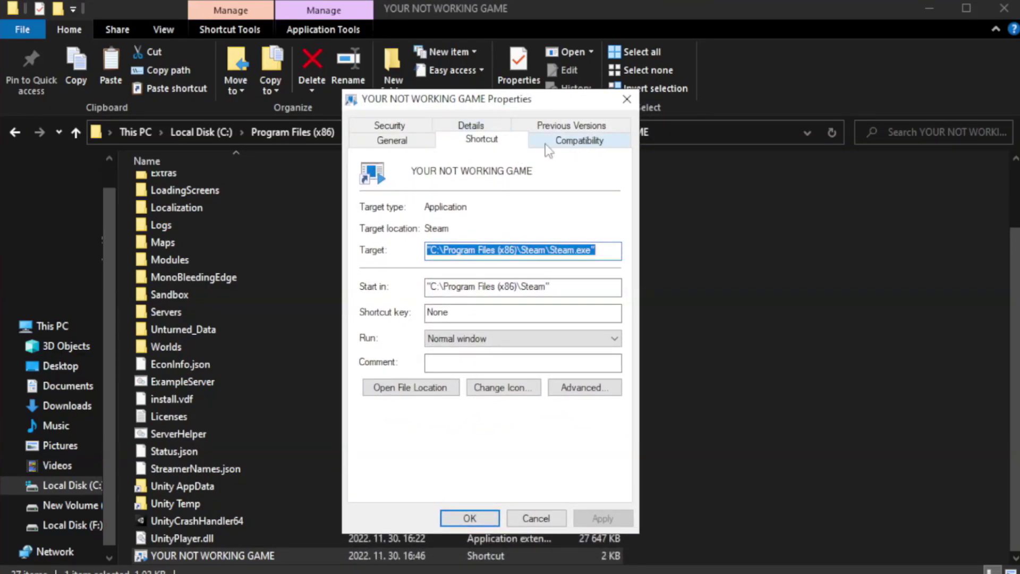
left_click(574, 143)
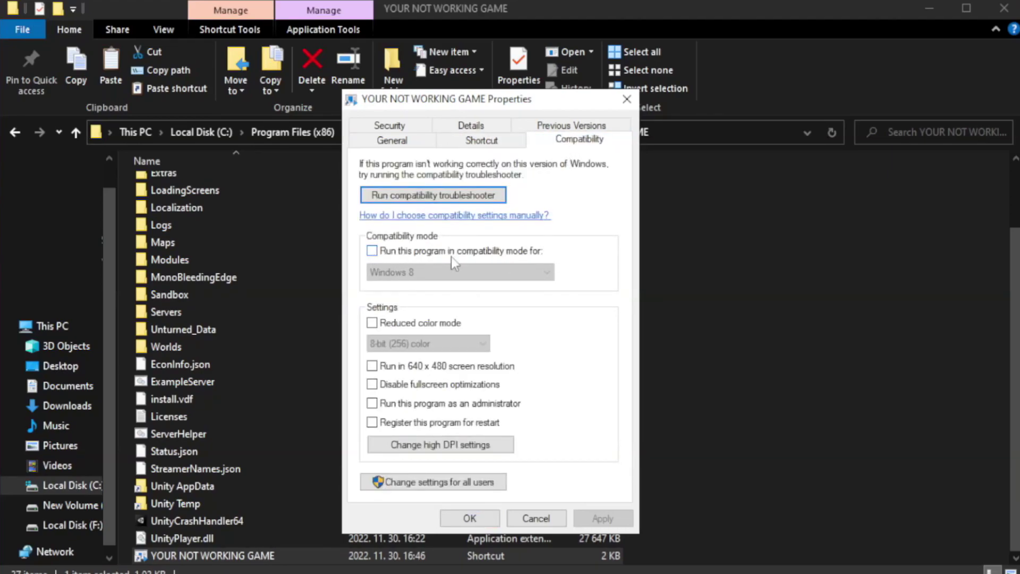
left_click(404, 254)
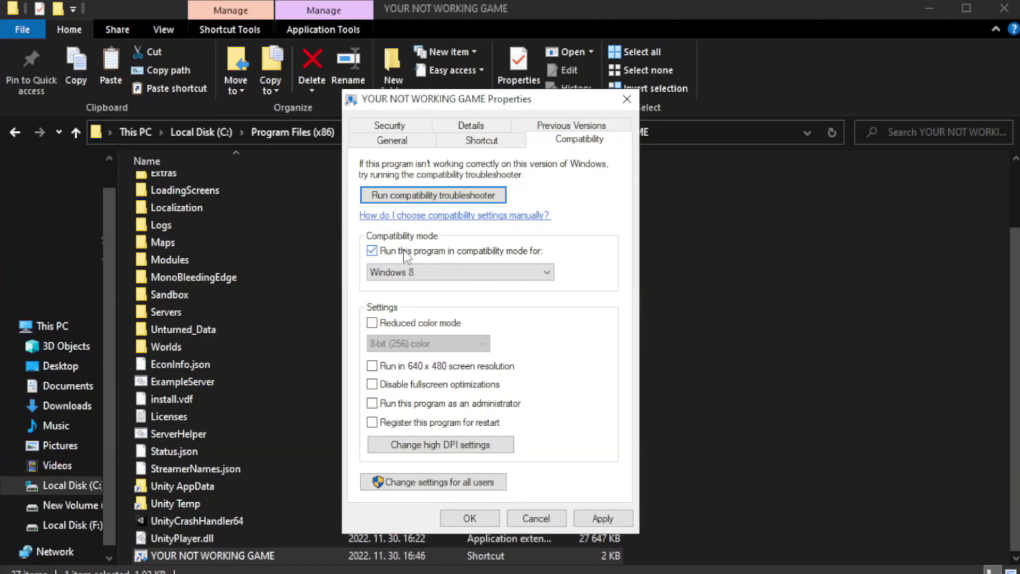
left_click(436, 272)
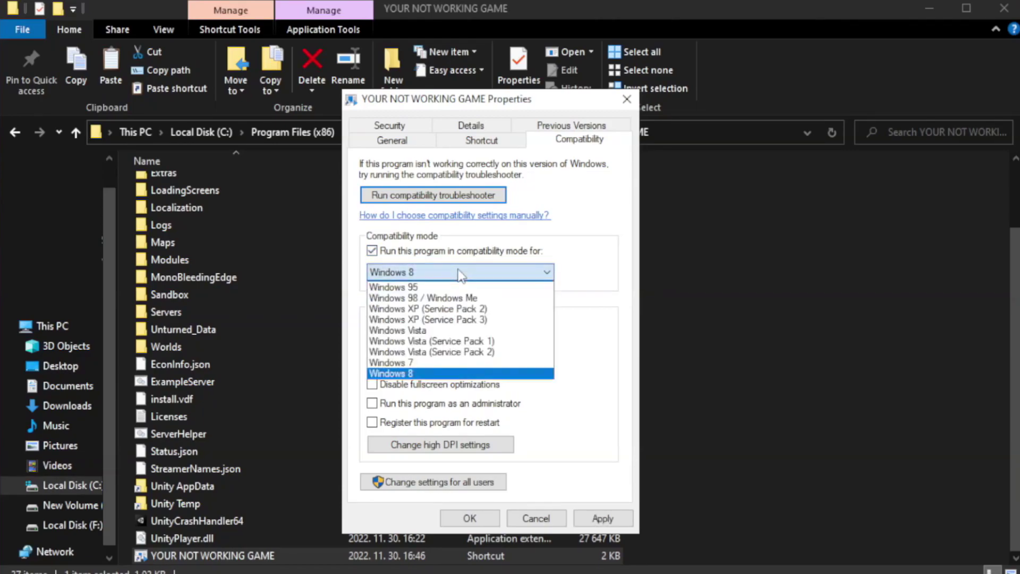
left_click(433, 374)
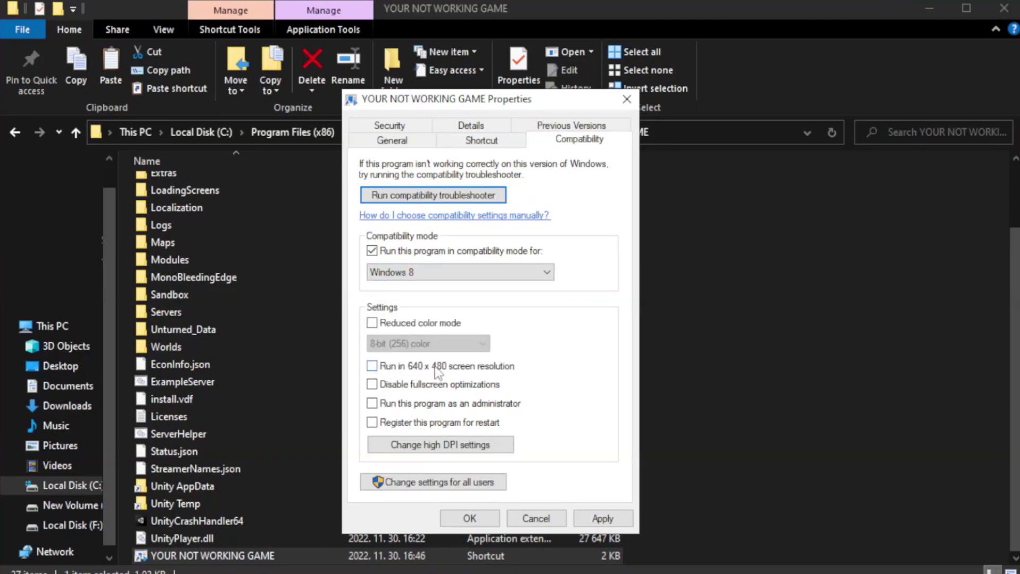
left_click(399, 390)
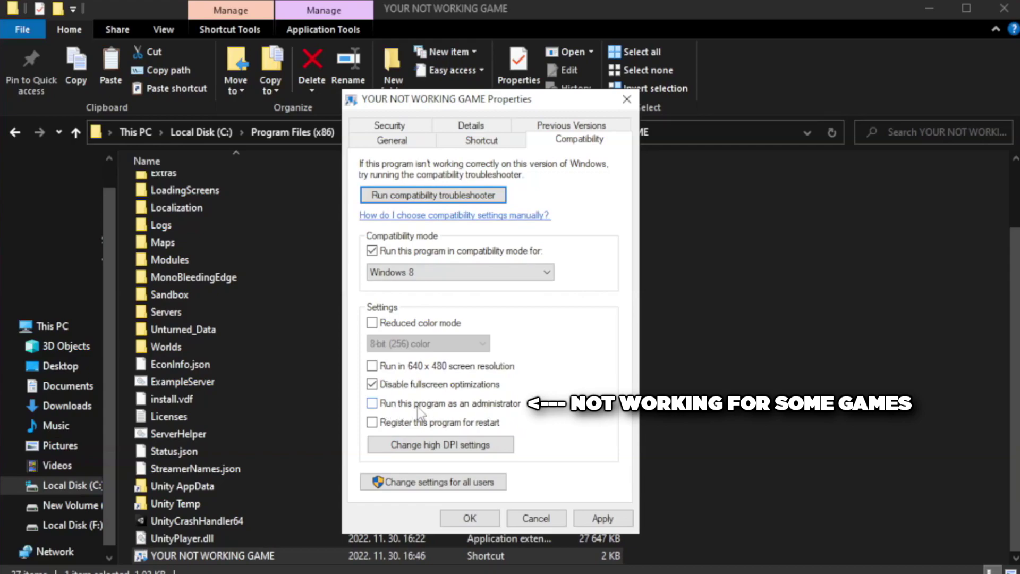
left_click(402, 412)
left_click(599, 524)
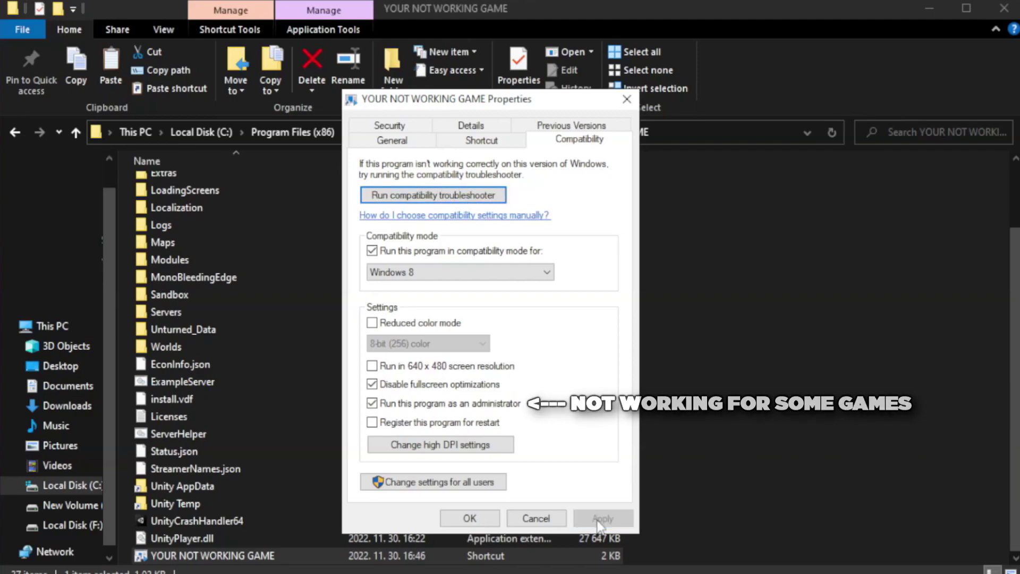
left_click(468, 519)
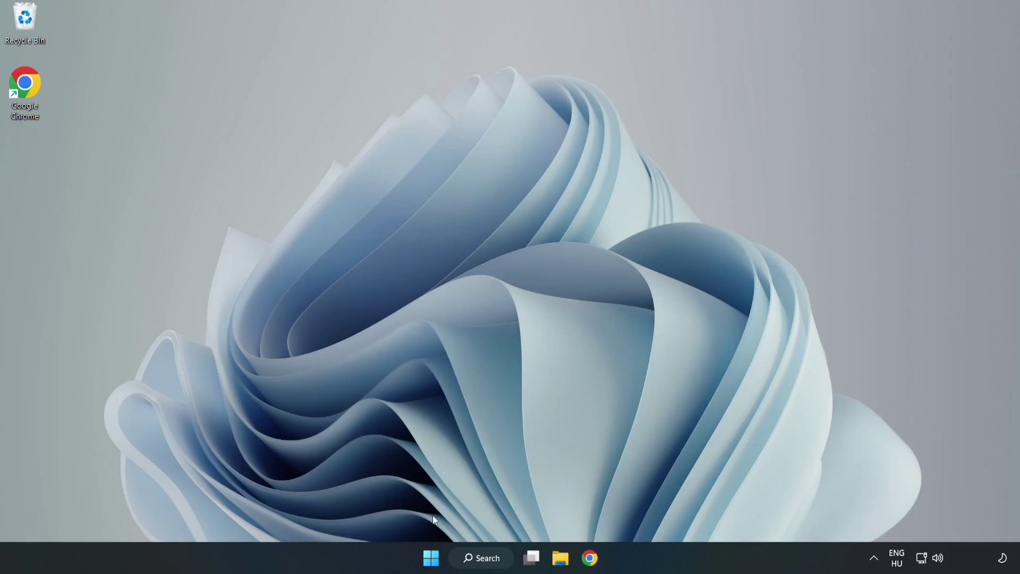
- Launch Task Manager from the Start menu and show its Startup apps list
right_click(432, 560)
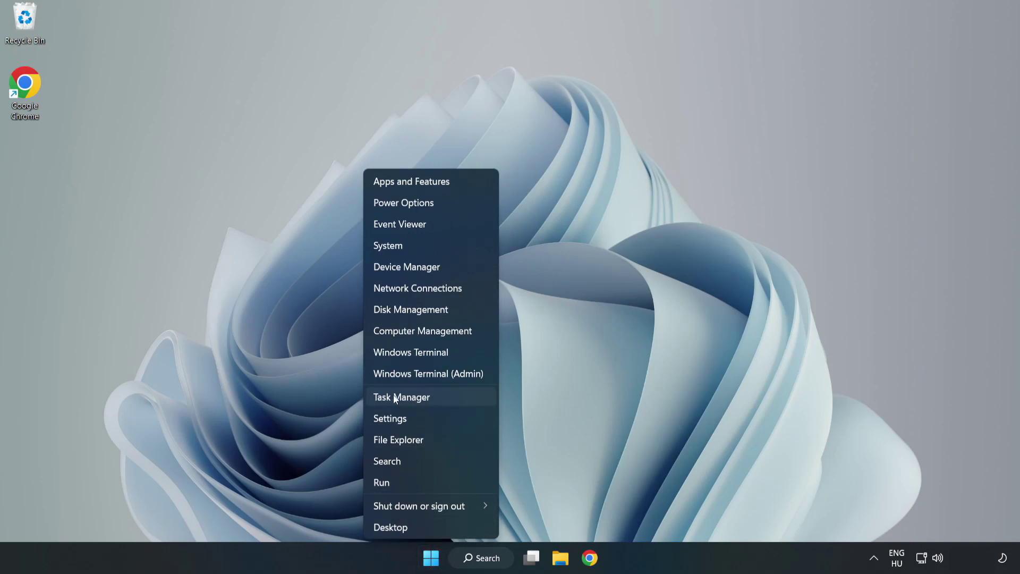
left_click(429, 397)
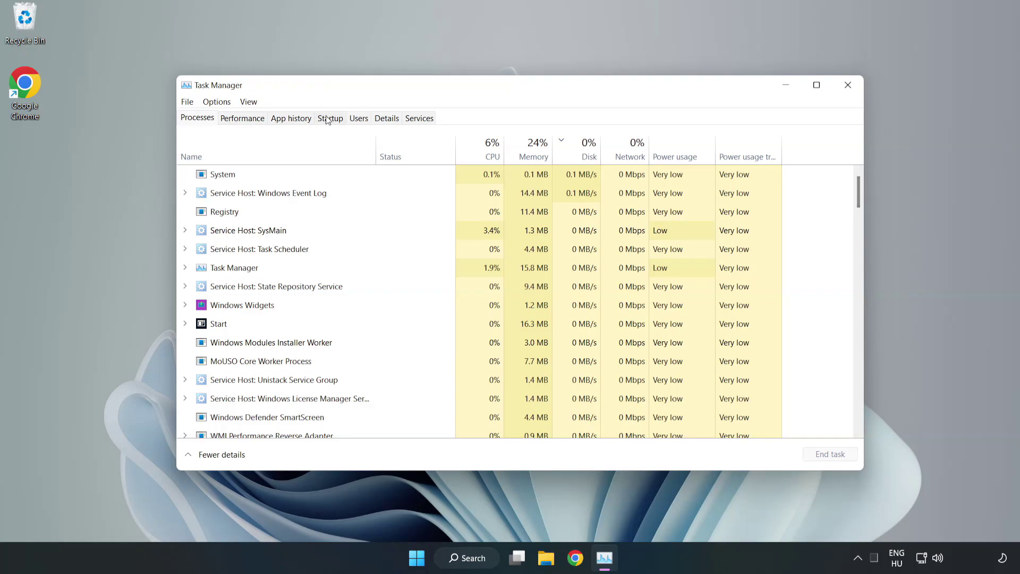
left_click(332, 122)
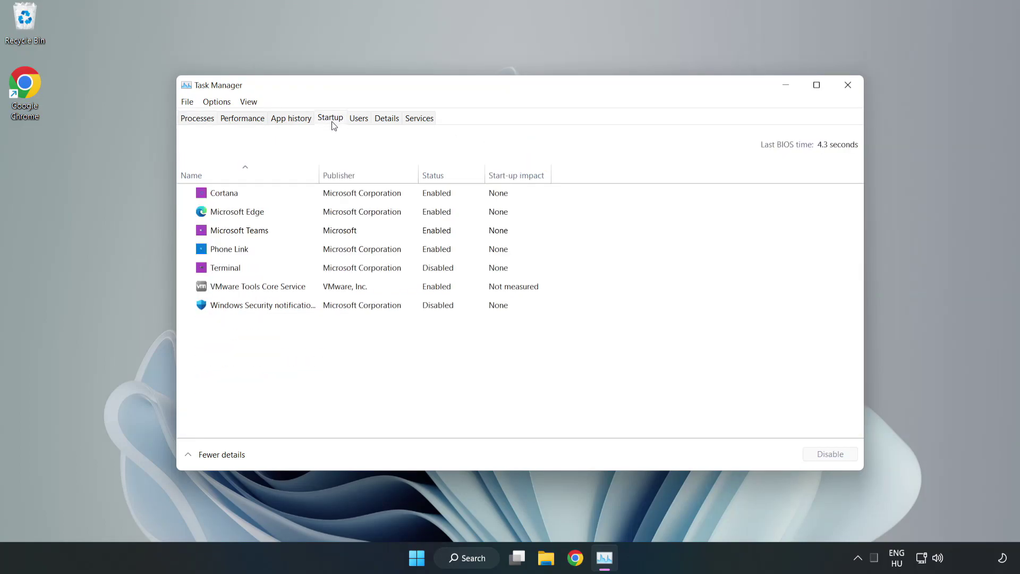
- Disable Cortana, Microsoft Edge, Microsoft Teams and Phone Link at startup, then close Task Manager
left_click(351, 200)
left_click(826, 454)
left_click(441, 211)
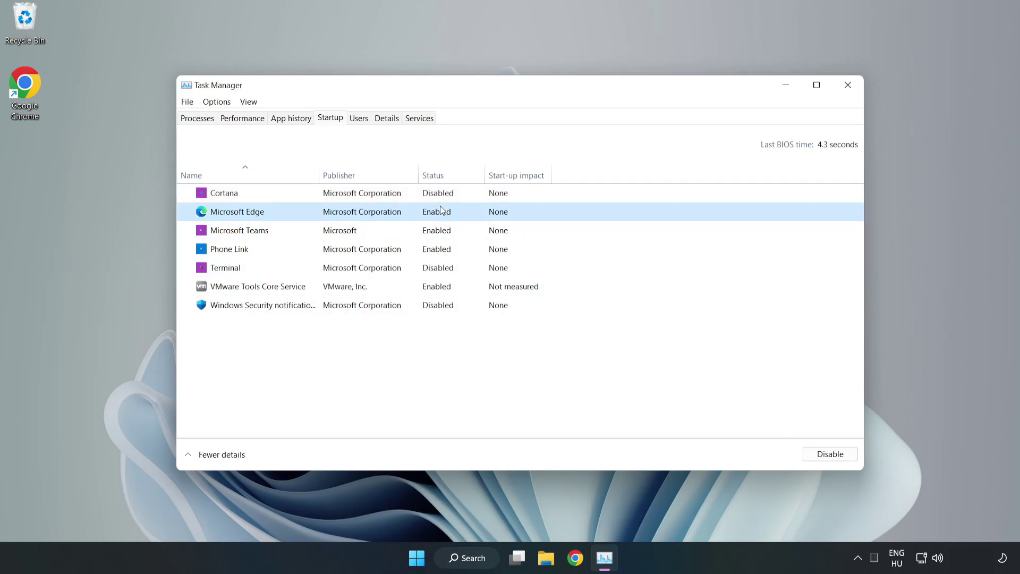
left_click(828, 454)
left_click(372, 231)
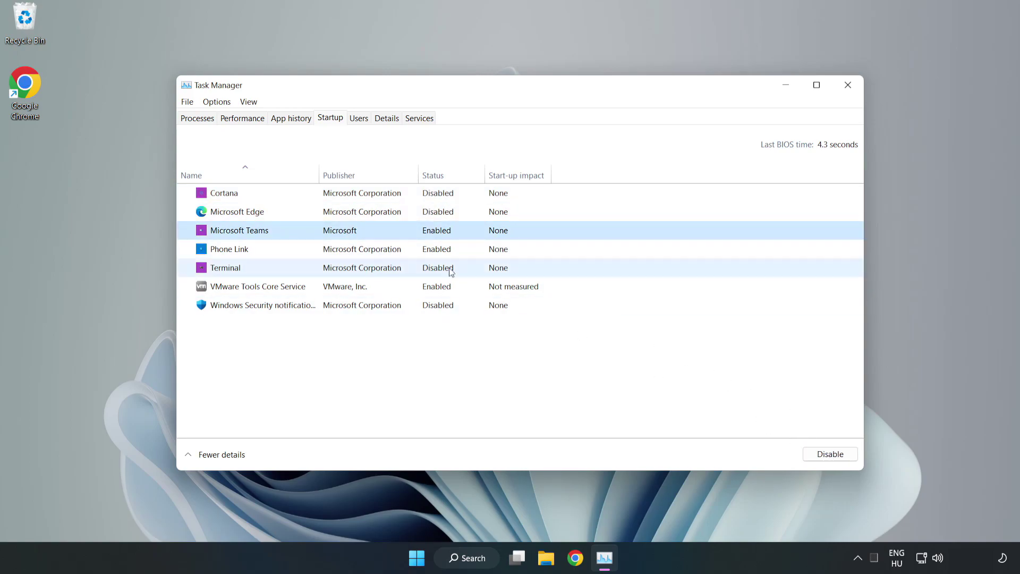
left_click(827, 454)
left_click(340, 251)
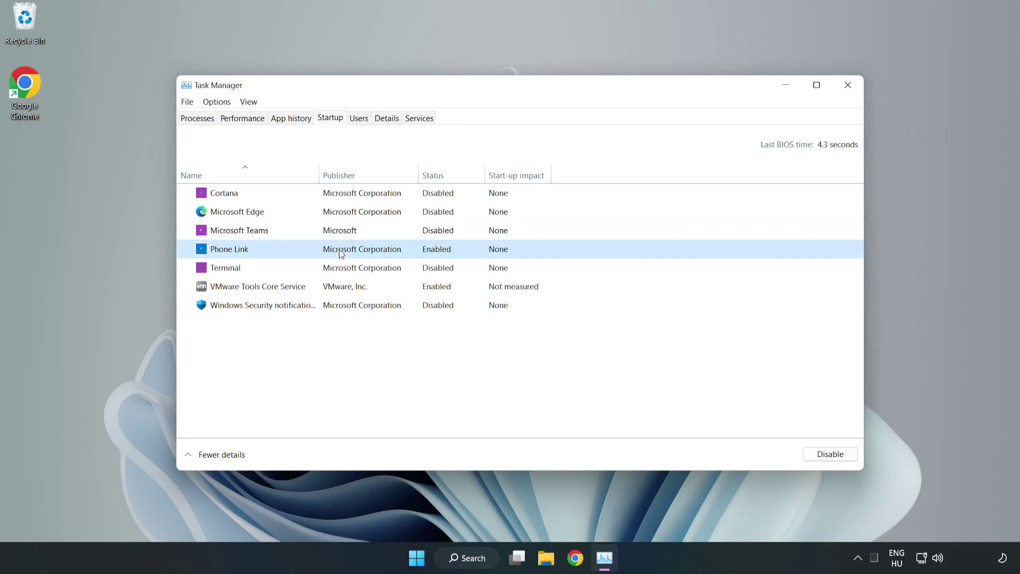
left_click(849, 456)
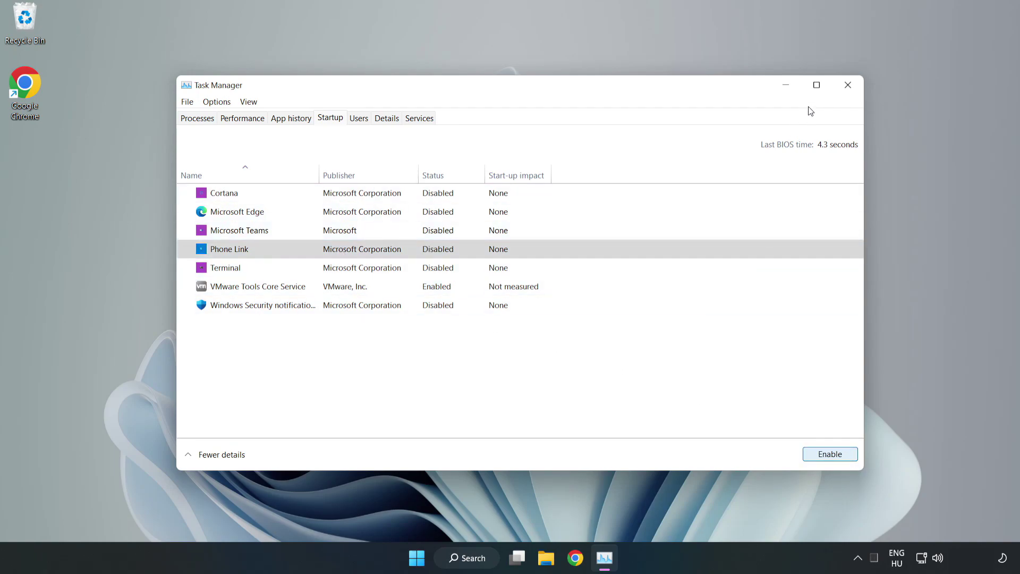
left_click(848, 86)
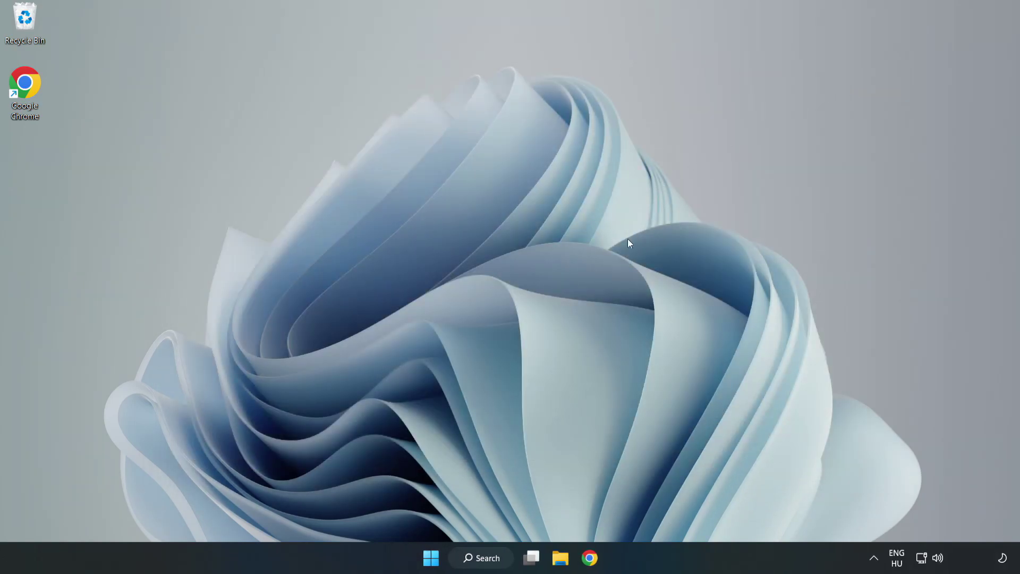
- Download dxwebsetup.exe from the DirectX End-User Runtime page and run the installer
left_click(589, 558)
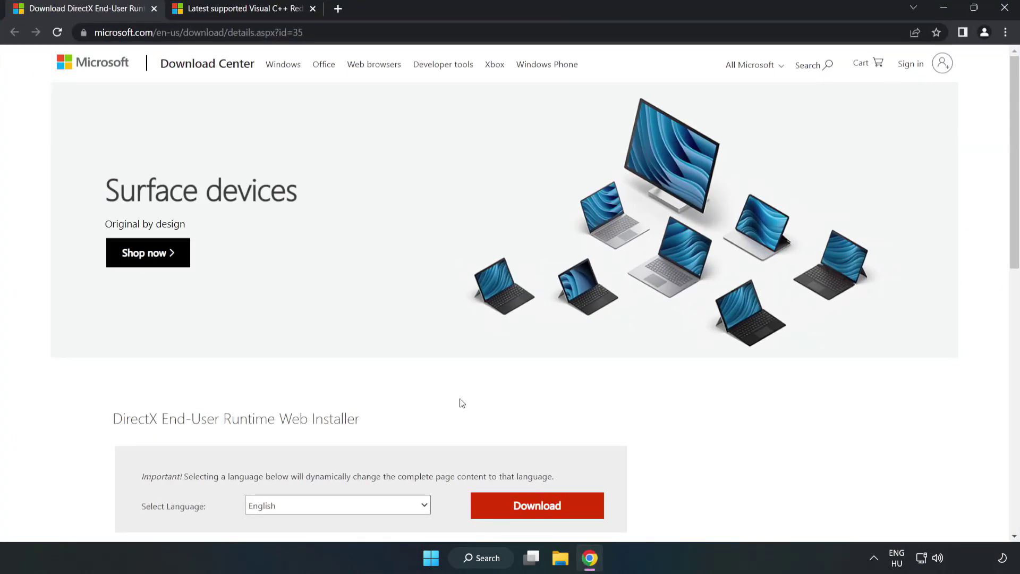
left_click(322, 33)
key("End")
left_click(42, 121)
scroll(43, 122, "down", 3)
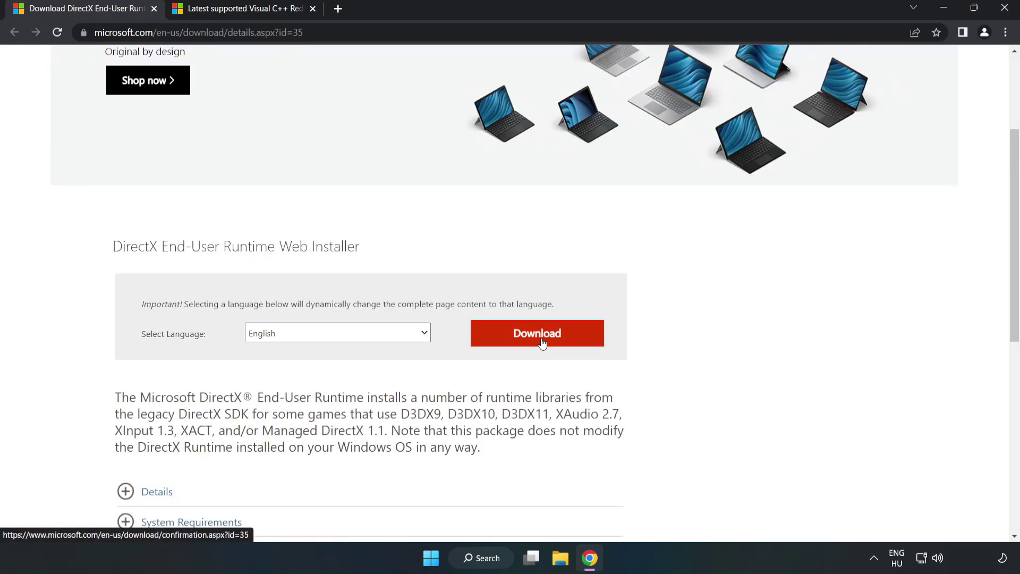
left_click(542, 343)
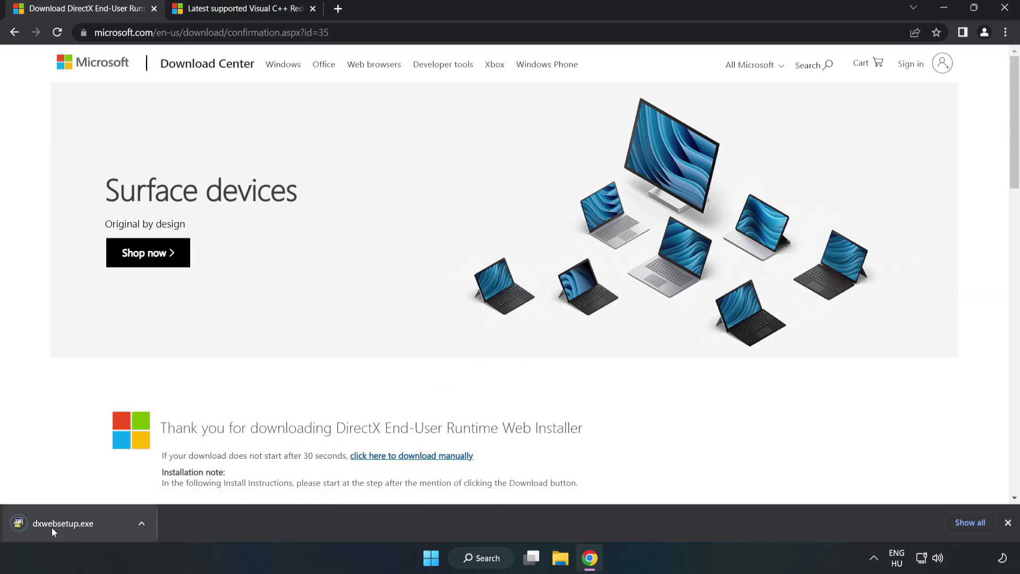
left_click(75, 524)
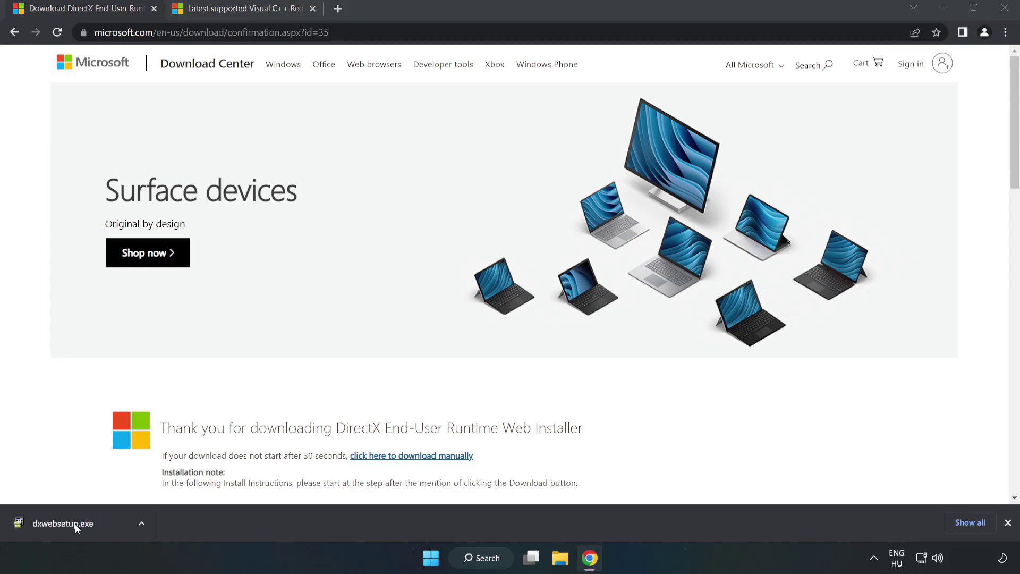
- Accept the DirectX licence, skip the Bing Bar offer, and finish setup with DirectX already current
left_click_drag(232, 83, 497, 171)
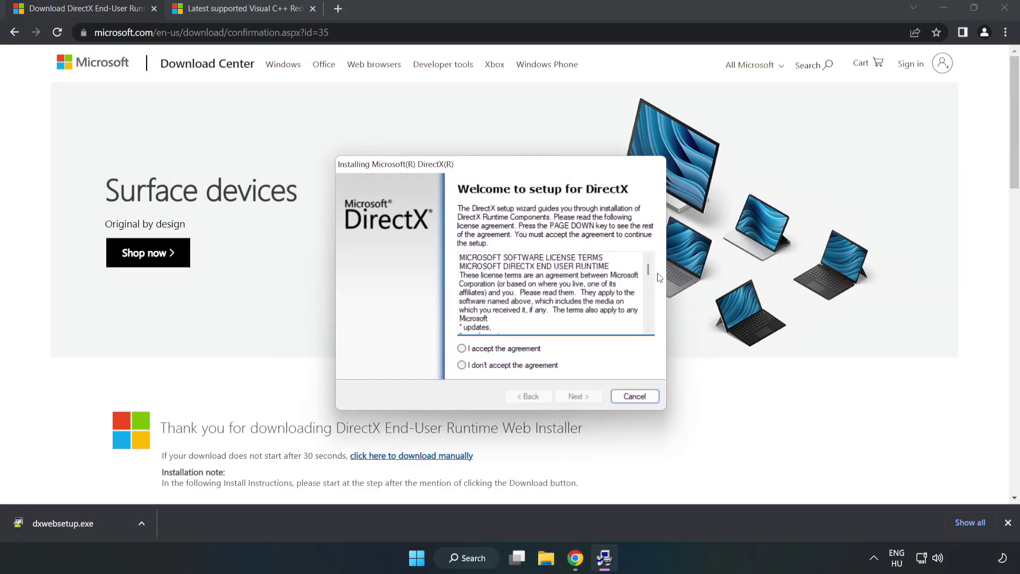
left_click_drag(648, 271, 642, 328)
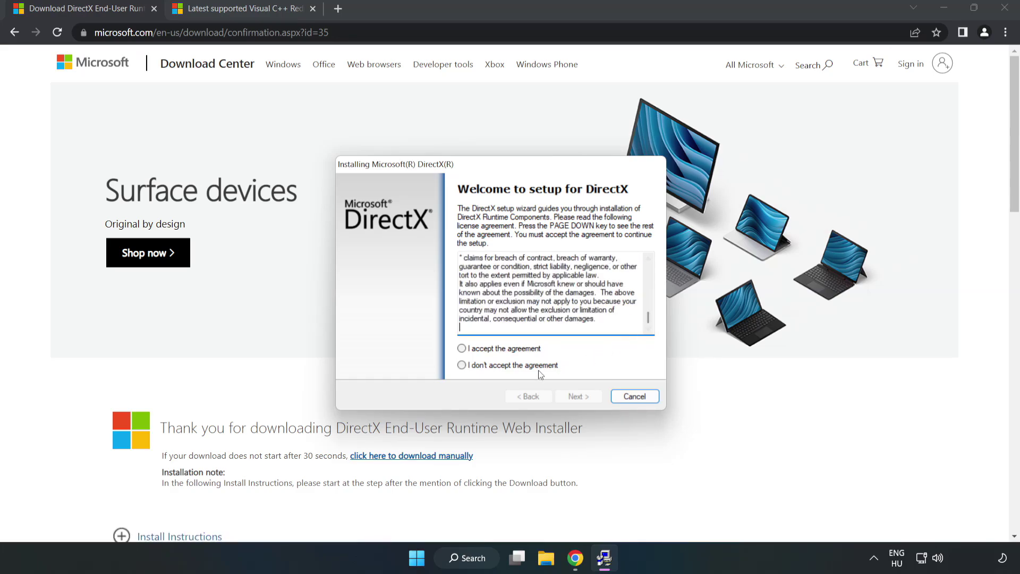
left_click(460, 349)
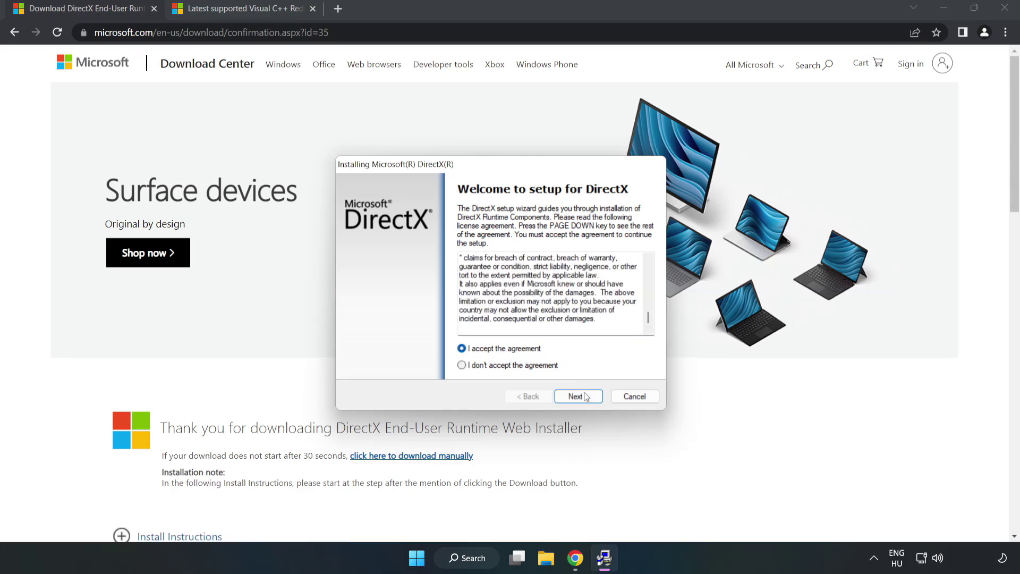
left_click(582, 399)
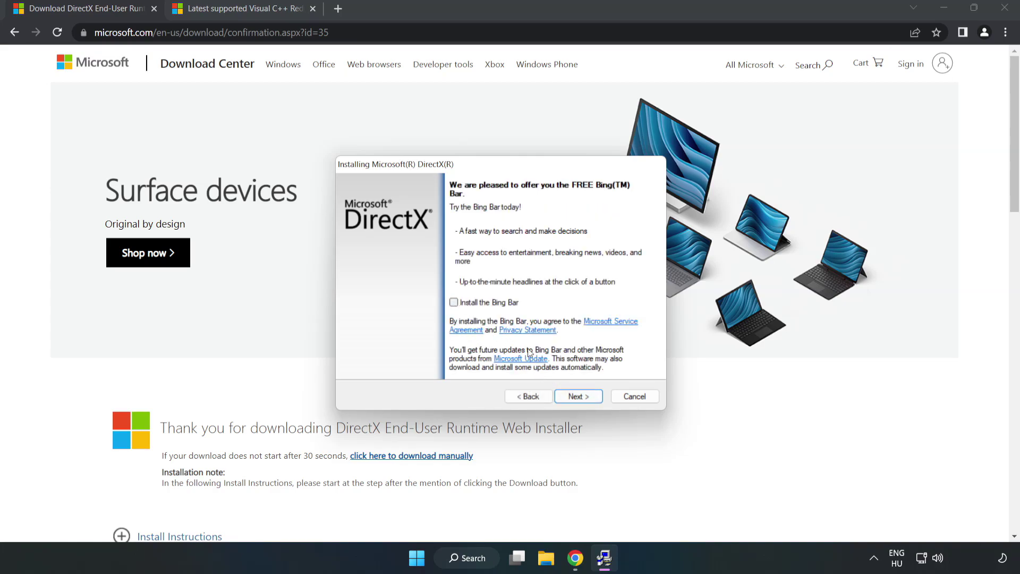
left_click(586, 399)
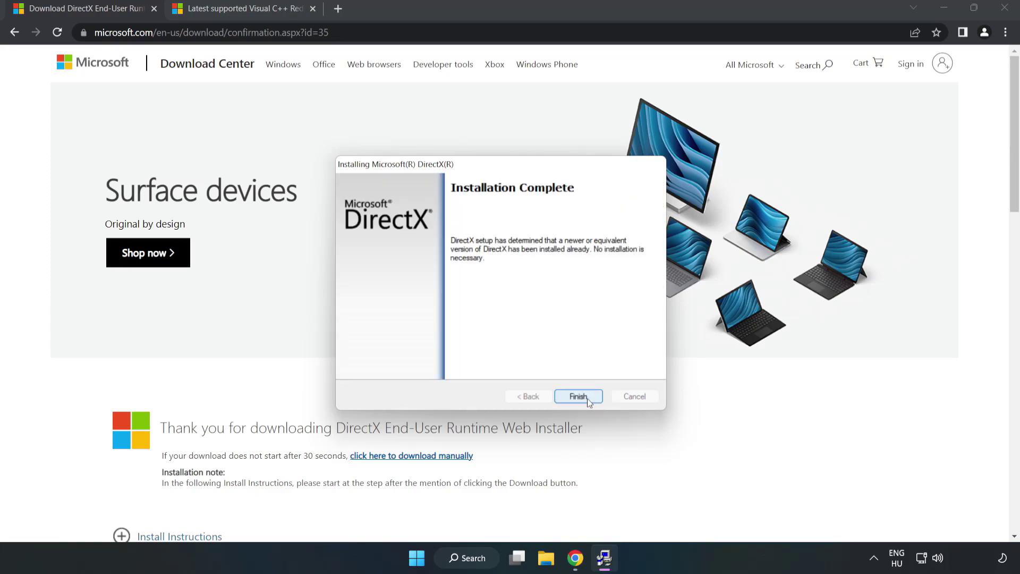
left_click(579, 397)
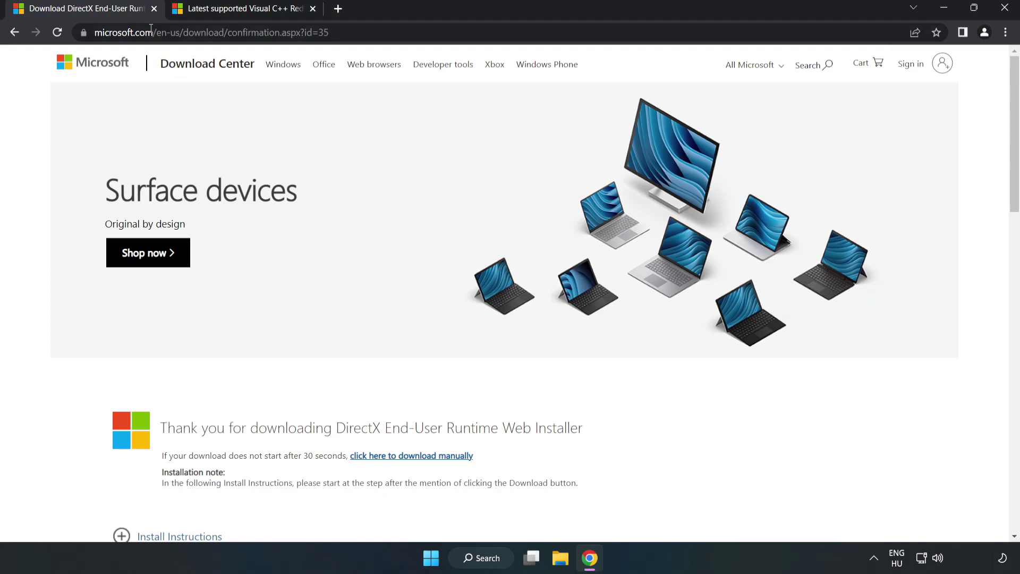
- Close the DirectX tab and return to the Visual C++ Redistributable page
left_click(154, 9)
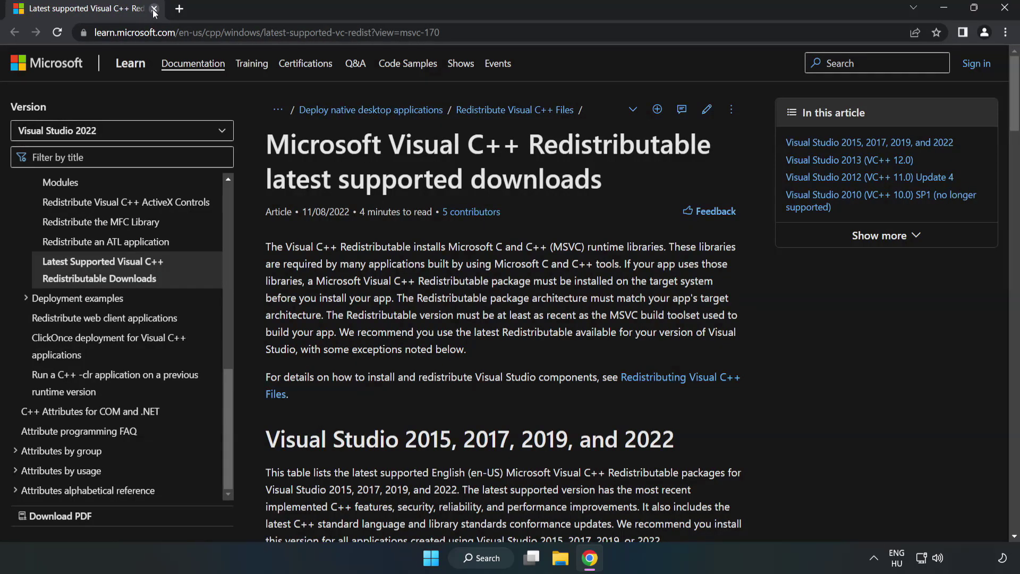
left_click(440, 32)
left_click_drag(440, 33, 349, 32)
key("End")
left_click(408, 191)
- Download the ARM64, x86 and x64 vc_redist installers from the Visual Studio 2015–2022 table
scroll(408, 191, "down", 4)
scroll(407, 194, "down", 4)
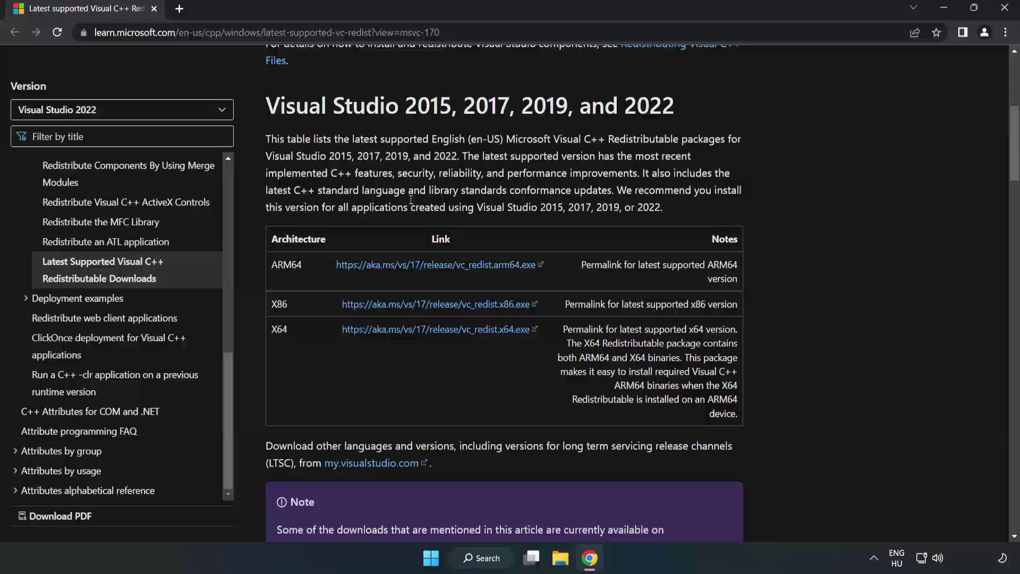
scroll(402, 207, "up", 1)
left_click_drag(272, 105, 675, 109)
left_click(647, 129)
left_click(411, 265)
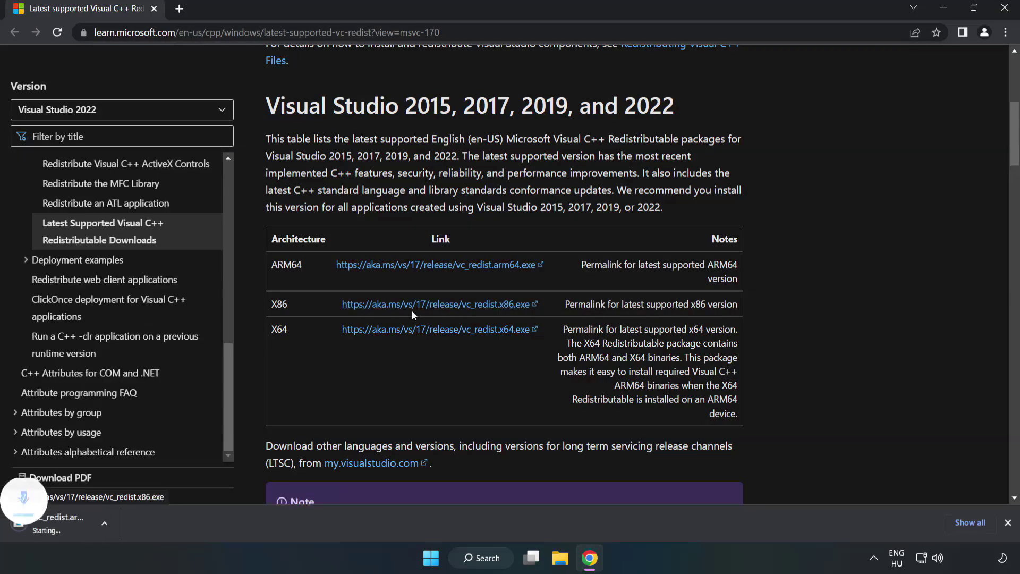
left_click(415, 311)
left_click(428, 330)
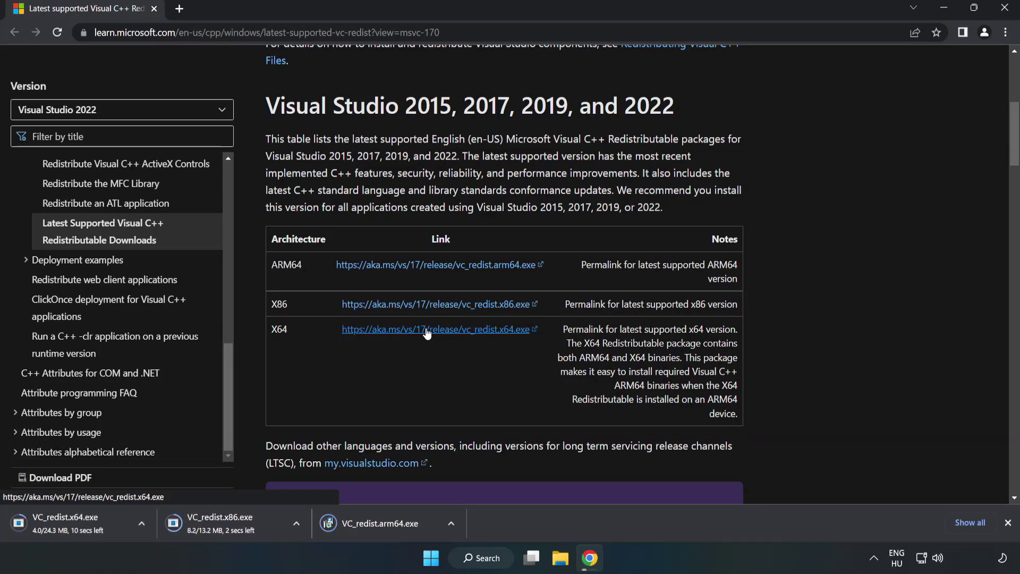
- Attempt to install the ARM64 redistributable, which fails, and close its setup
left_click(389, 524)
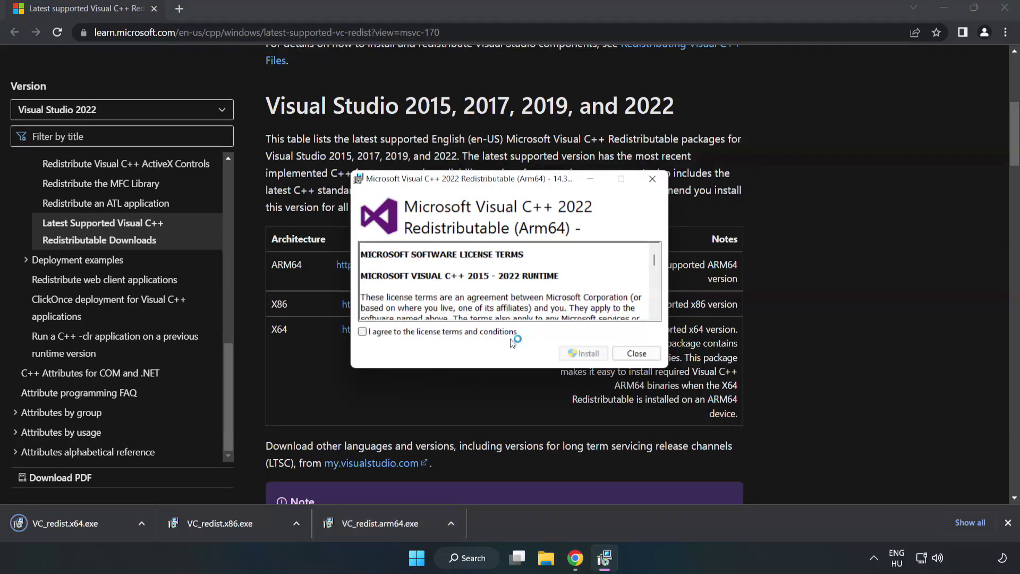
left_click_drag(655, 258, 657, 313)
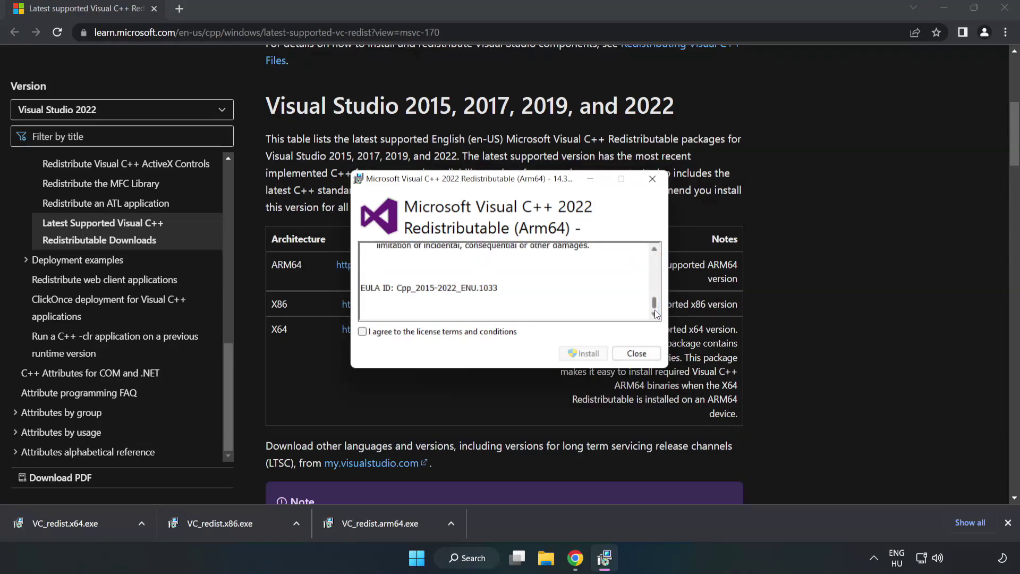
left_click(363, 331)
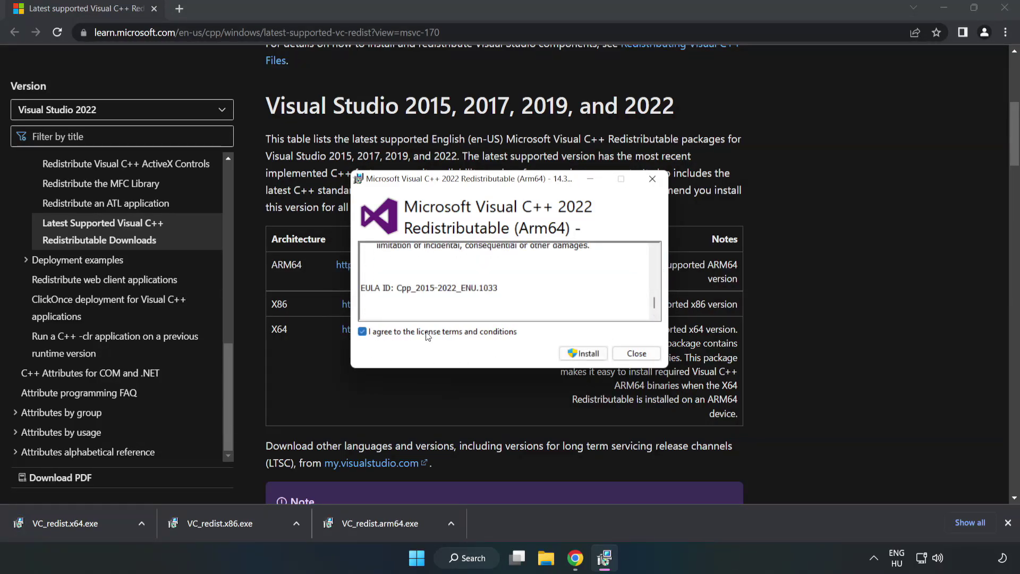
left_click(585, 355)
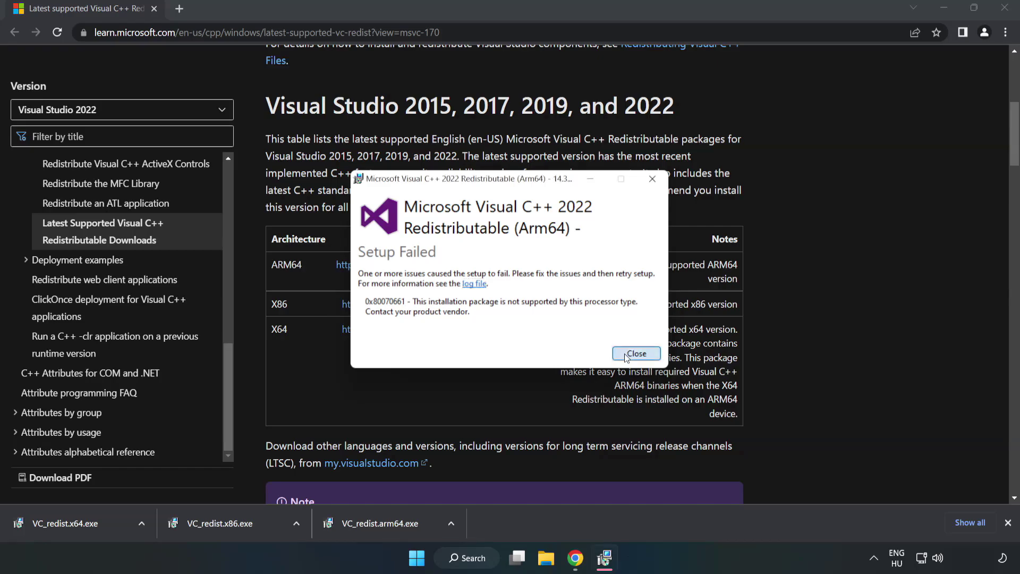
left_click(636, 353)
- Agree to the terms and install the x86 Visual C++ 2015–2022 redistributable successfully
left_click(225, 522)
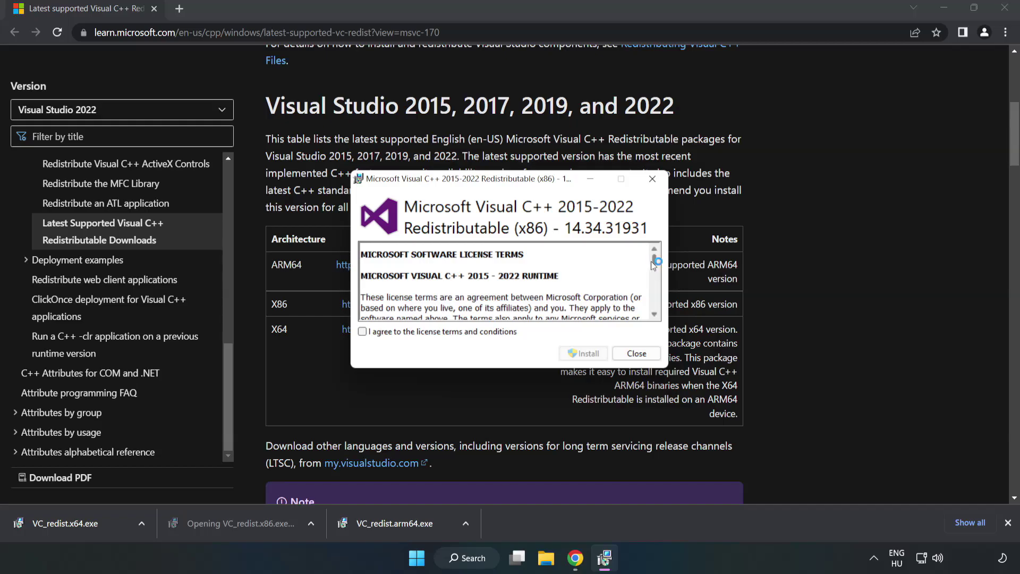
left_click_drag(653, 261, 654, 303)
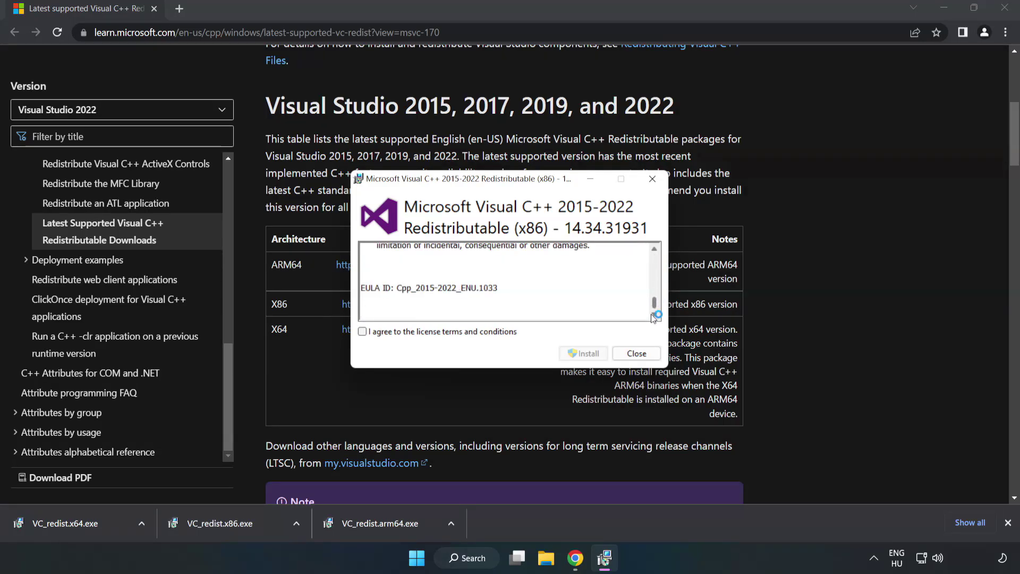
left_click(363, 332)
left_click(579, 354)
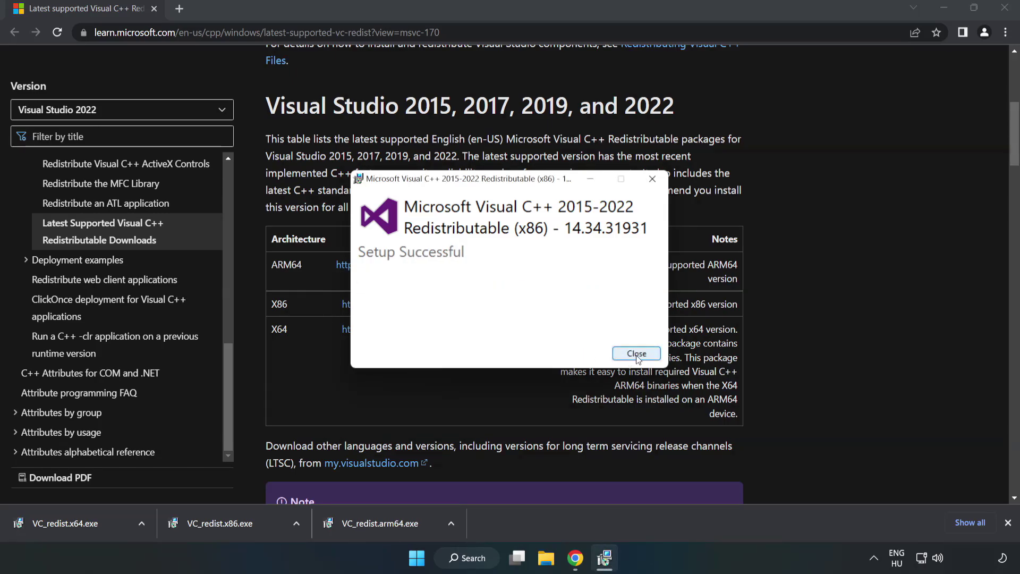
left_click(636, 353)
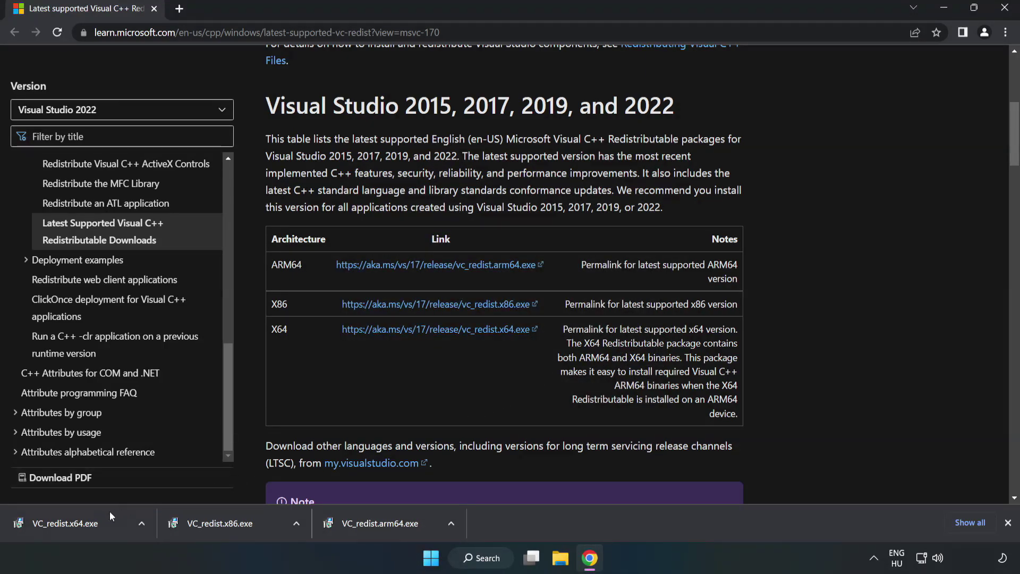
- Install the x64 redistributable 14.34.31931, then close Chrome
left_click(55, 519)
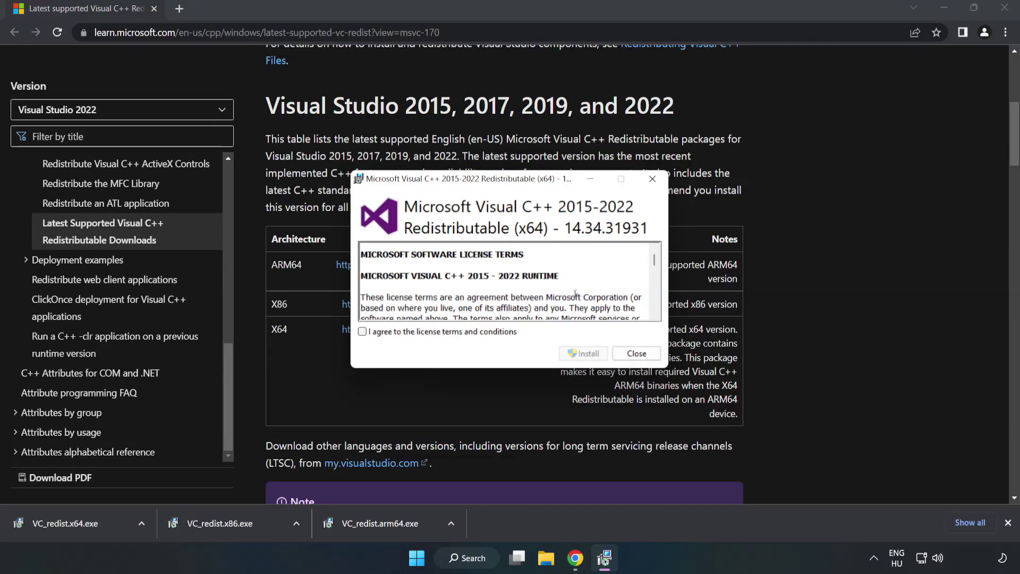
left_click_drag(655, 262, 656, 311)
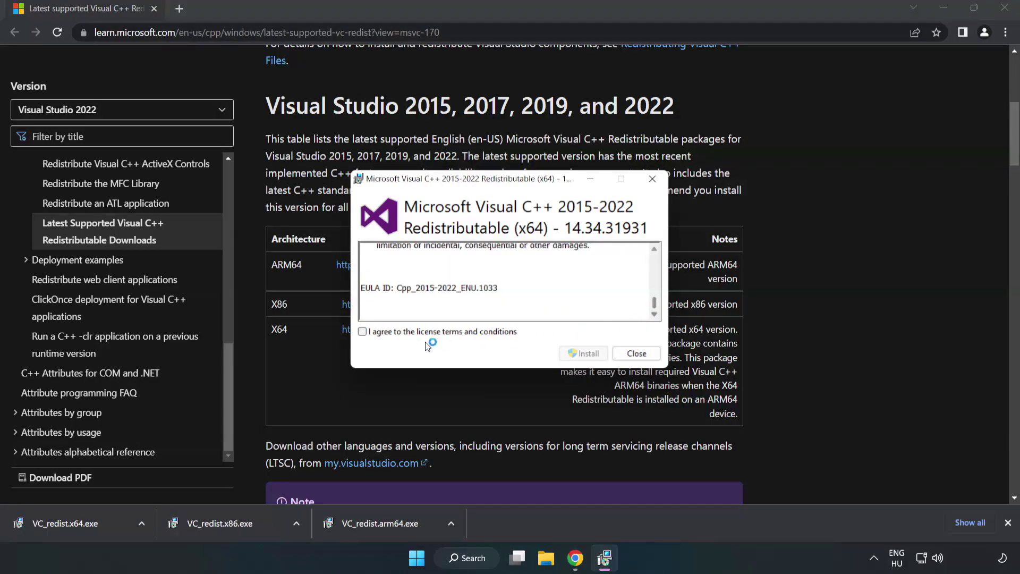
left_click(362, 331)
left_click(580, 353)
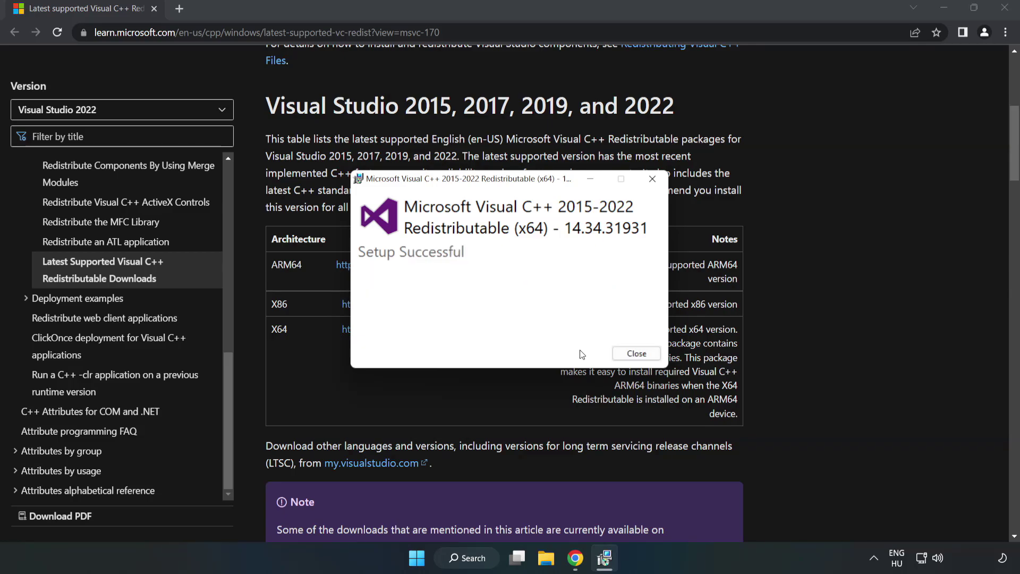
left_click(637, 353)
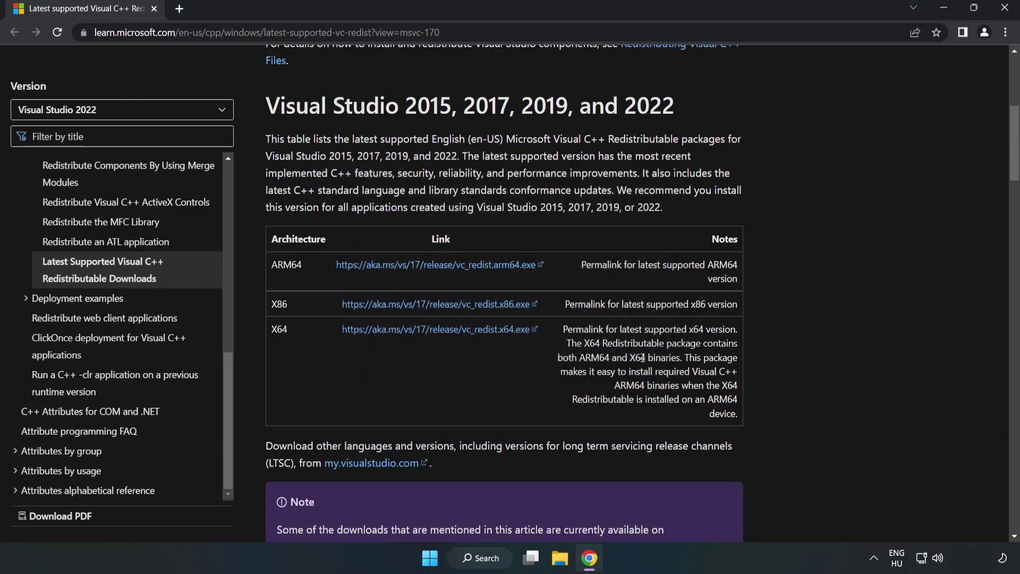
left_click(1006, 13)
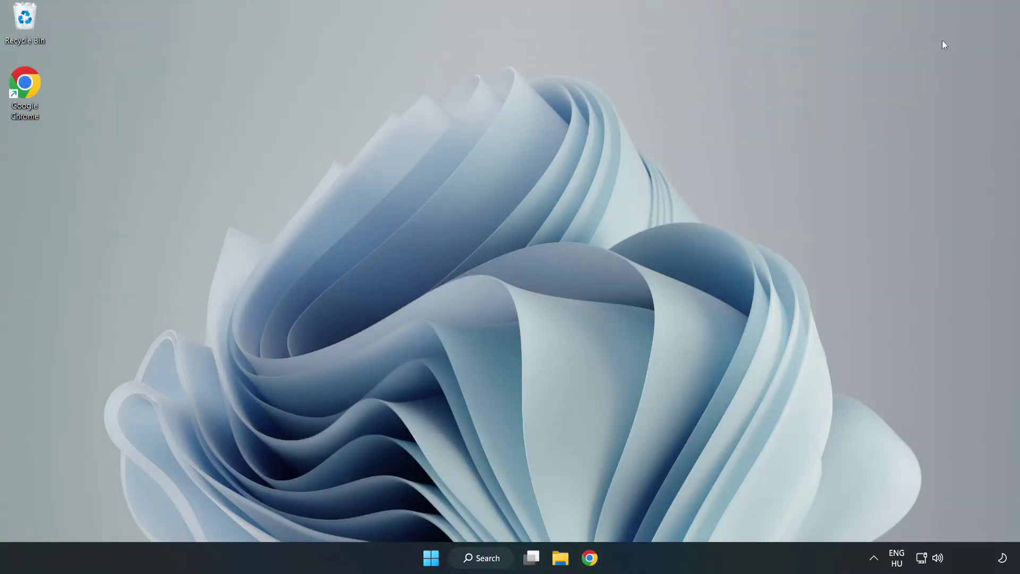
- Search for cmd and run Command Prompt as administrator
left_click(494, 559)
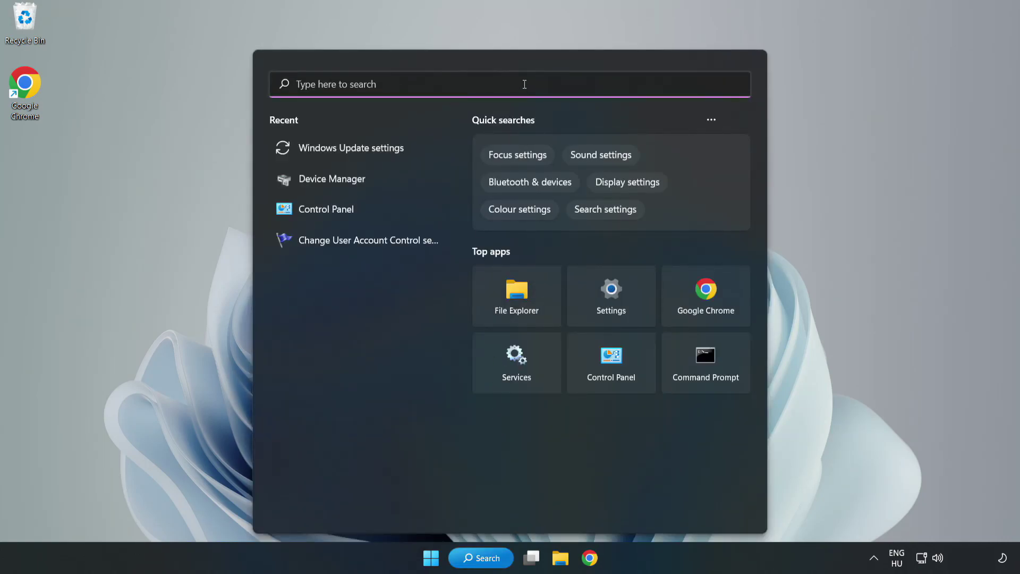
type("cmd")
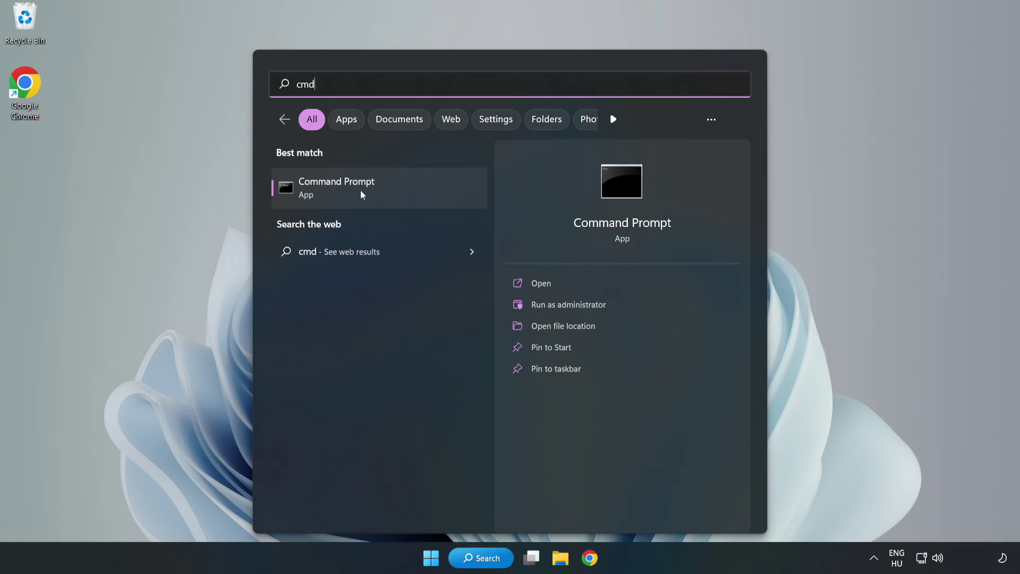
right_click(400, 193)
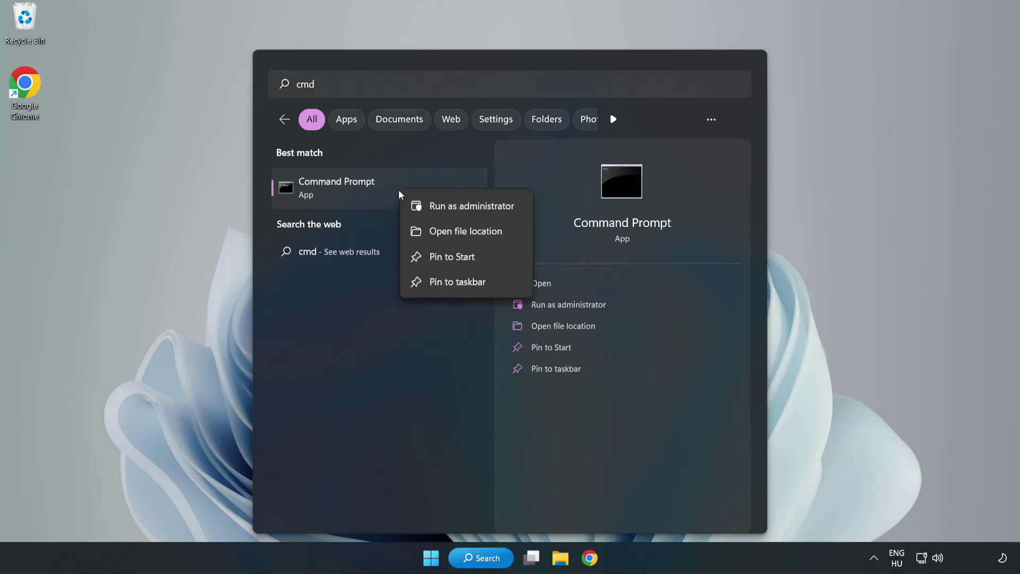
left_click(441, 207)
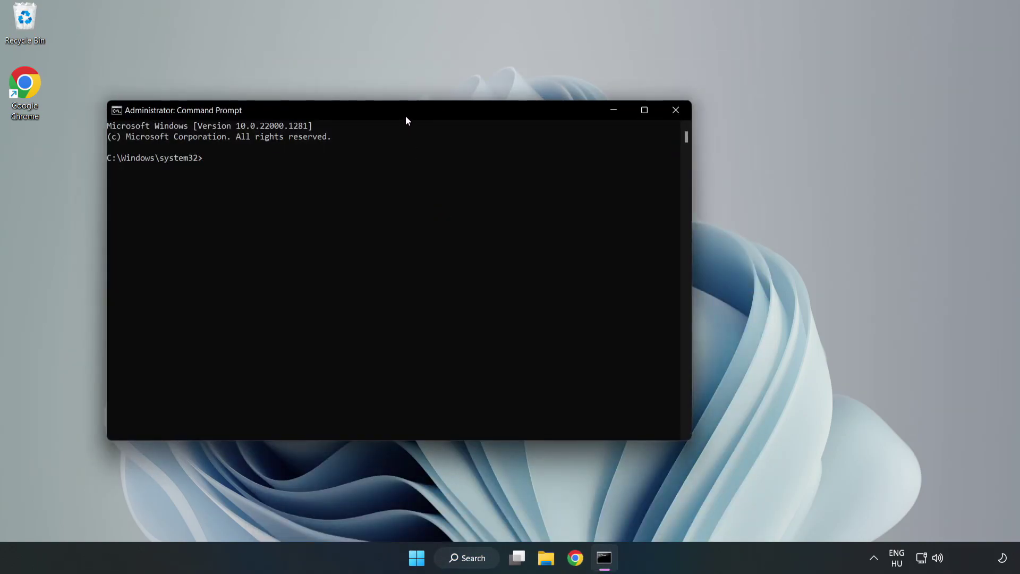
- Run sfc /scannow, confirm no integrity violations are found, and close the console
left_click_drag(406, 116, 519, 116)
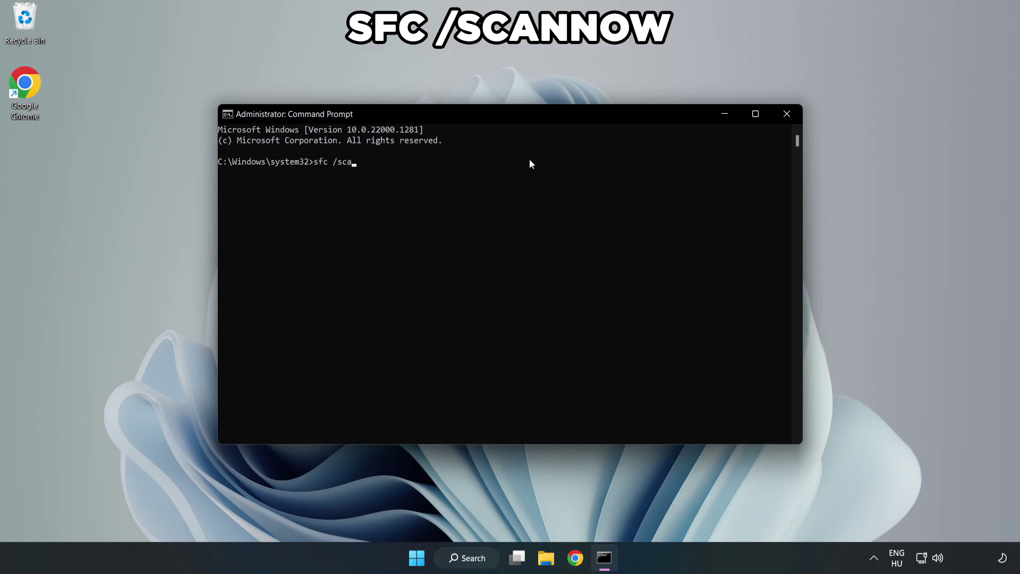
type("sfc /scannow")
key("Return")
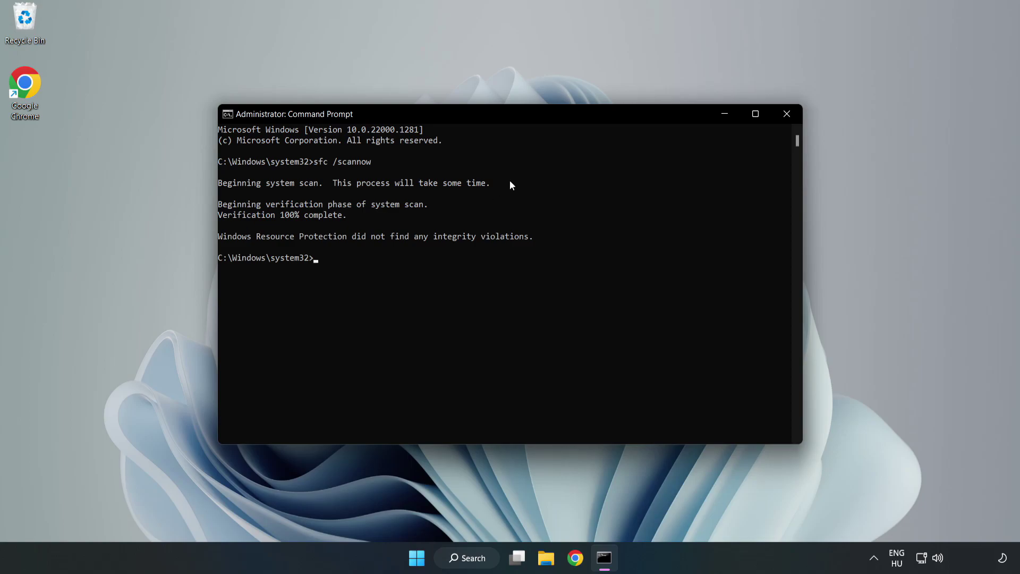
left_click(785, 117)
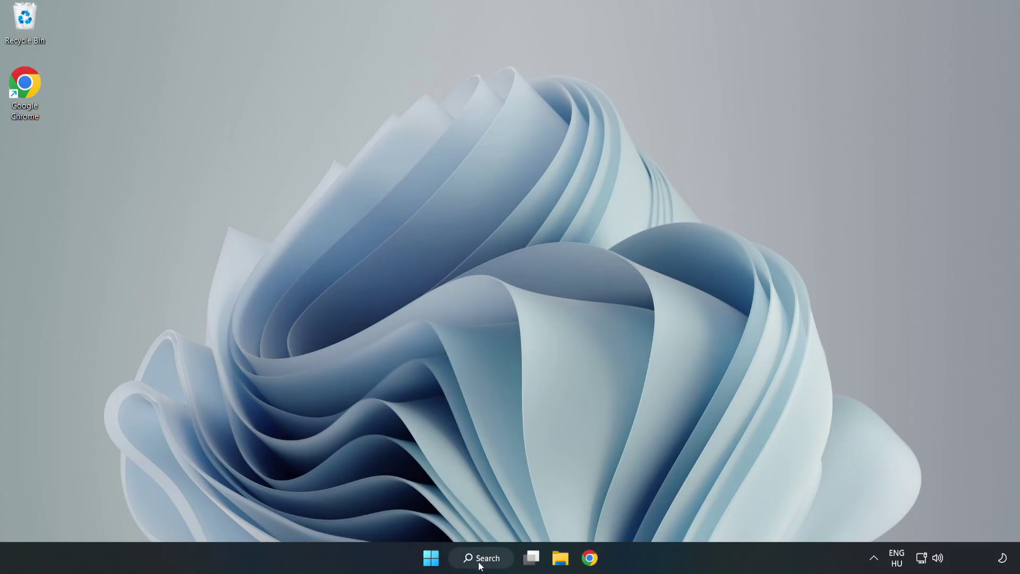
- Search 'security' and open the Windows Security best match
left_click(480, 559)
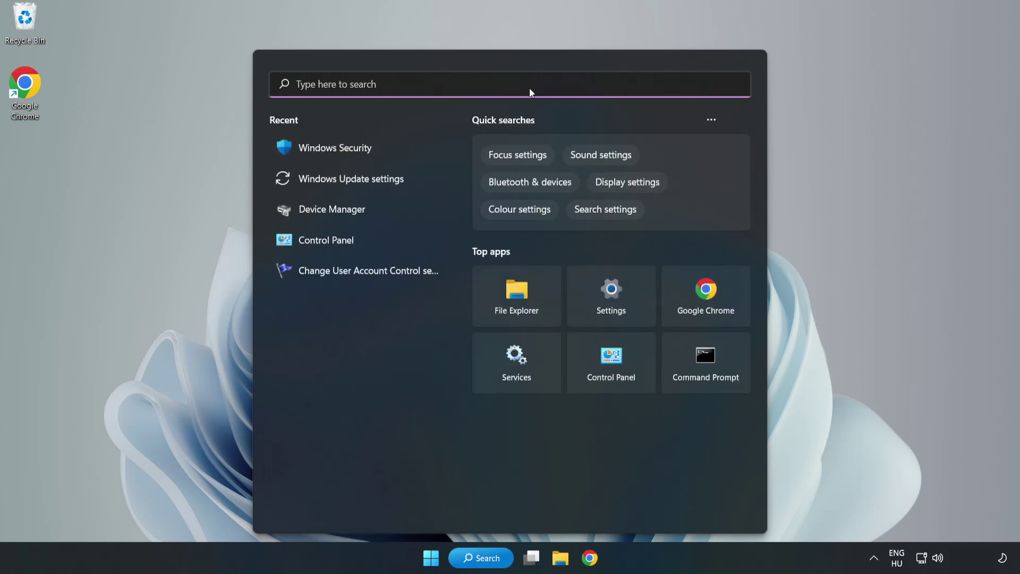
type("securit")
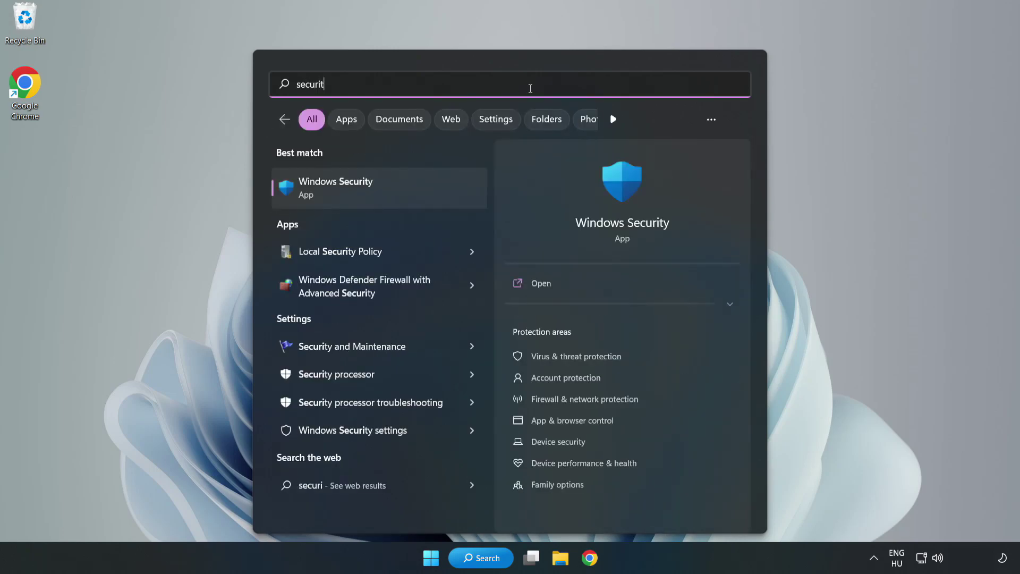
type("y")
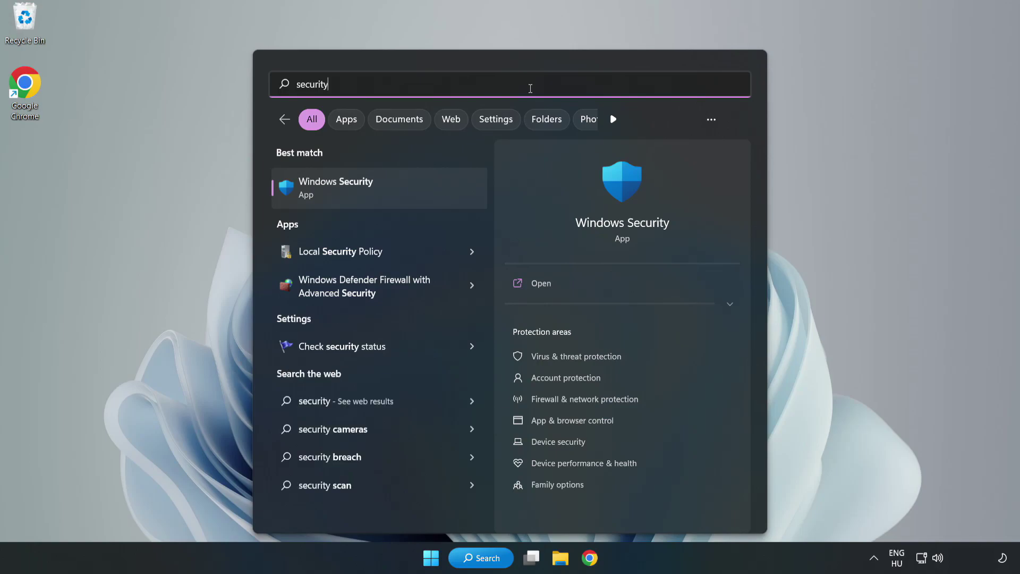
left_click(371, 197)
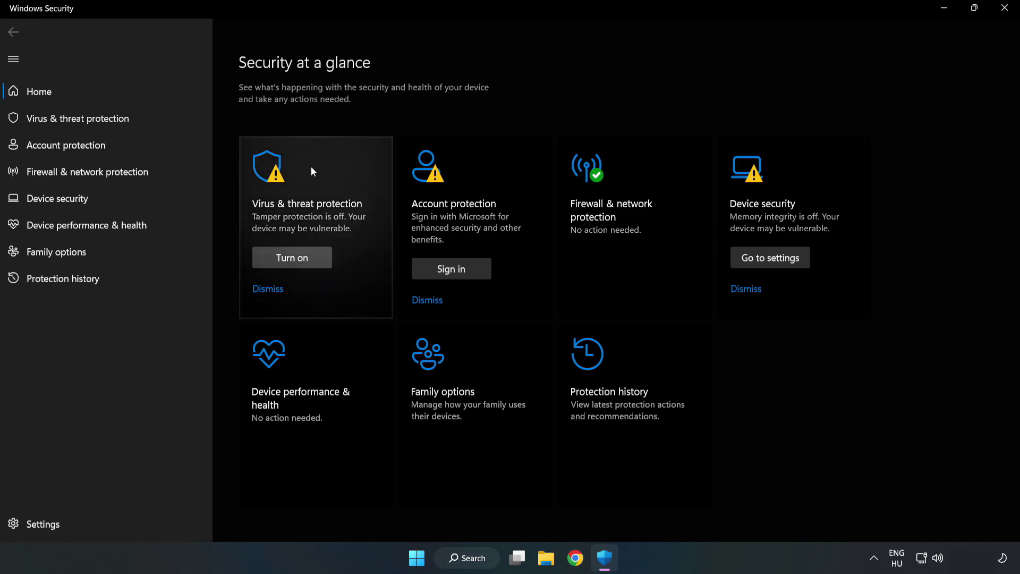
- Go to Virus & threat protection, open Manage settings, and scroll down to Exclusions
left_click(66, 119)
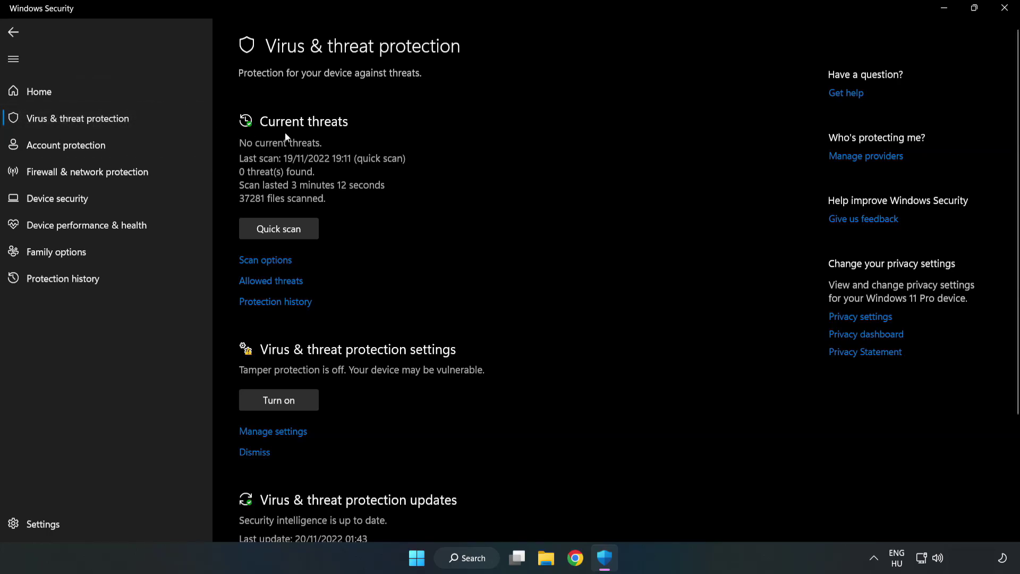
scroll(531, 205, "down", 2)
scroll(533, 209, "down", 1)
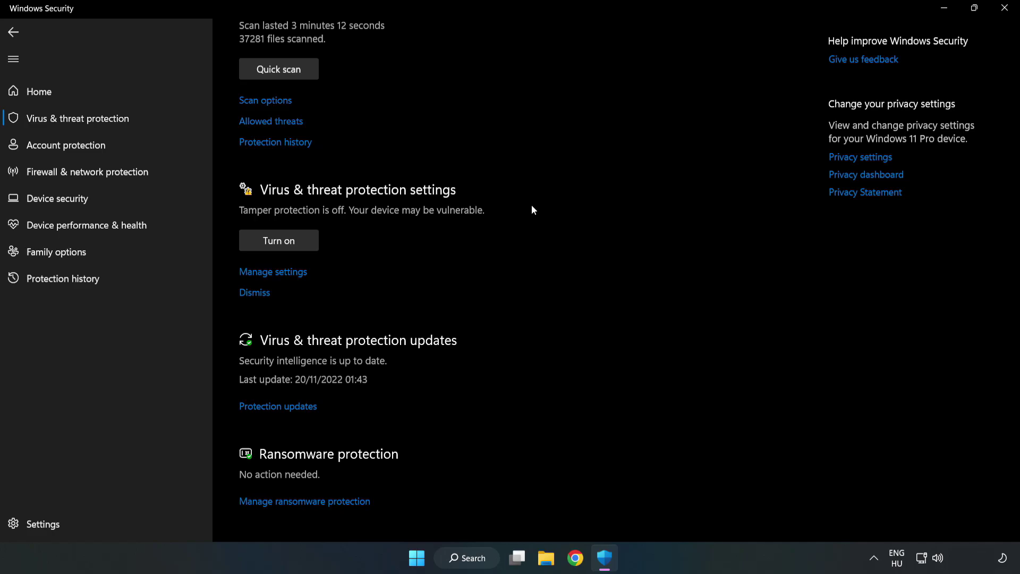
left_click(279, 274)
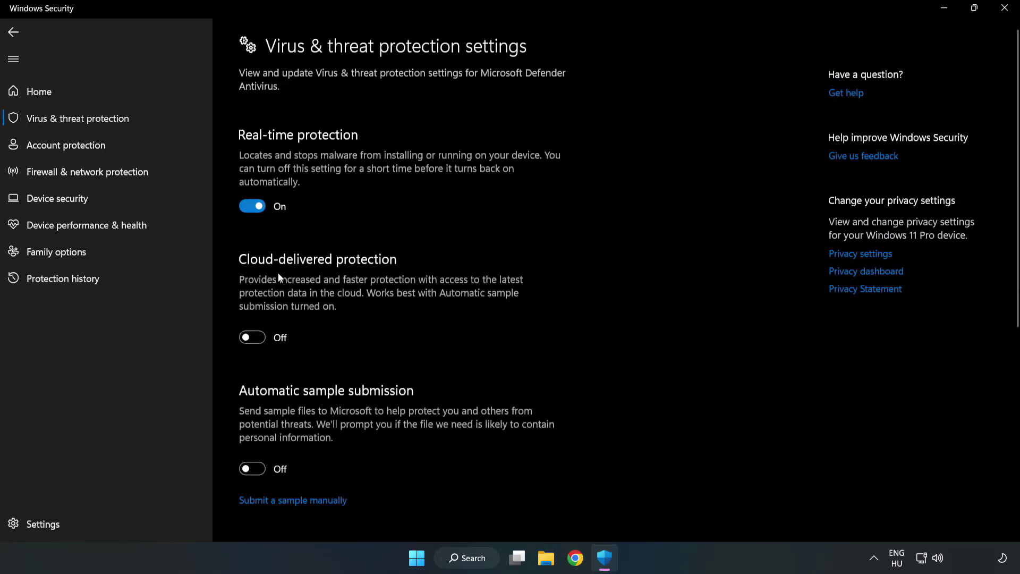
scroll(650, 268, "down", 6)
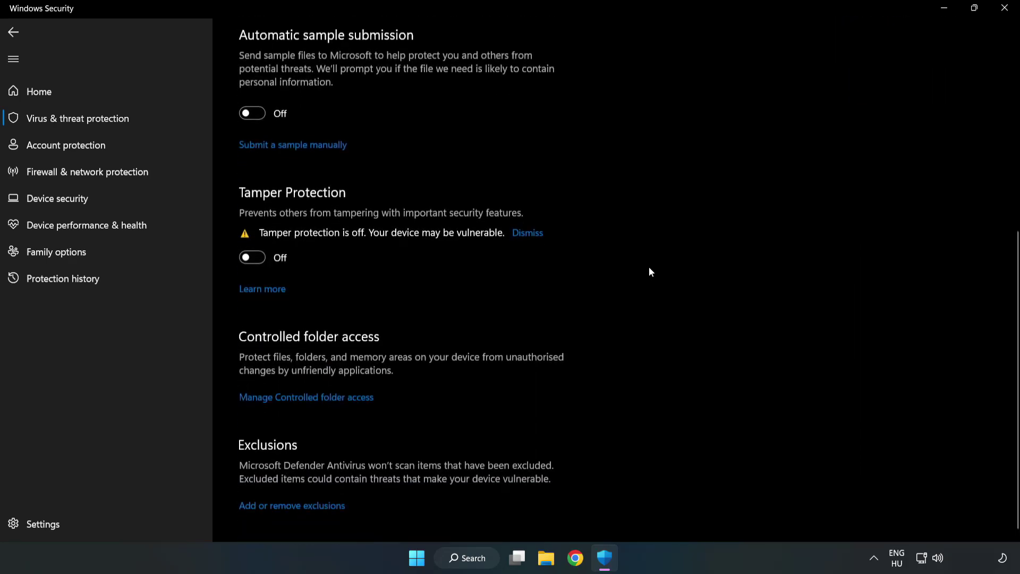
- Open Add or remove exclusions and expand the Add an exclusion menu
left_click(301, 501)
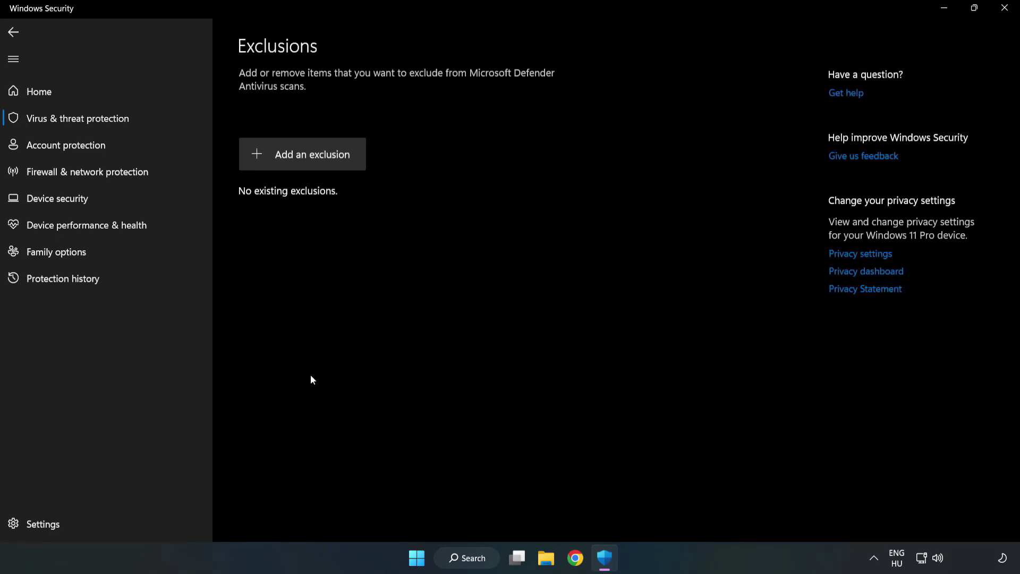
left_click(312, 162)
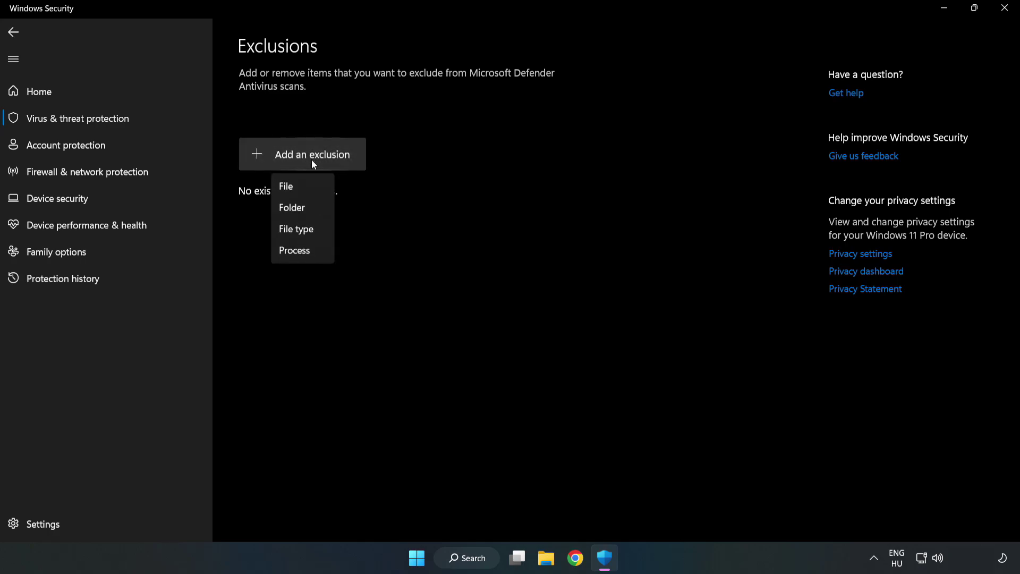
- Add the shortcut in C:\Program Files (x86)\NOT WORKING APP as a file exclusion, then close Windows Security
left_click(290, 188)
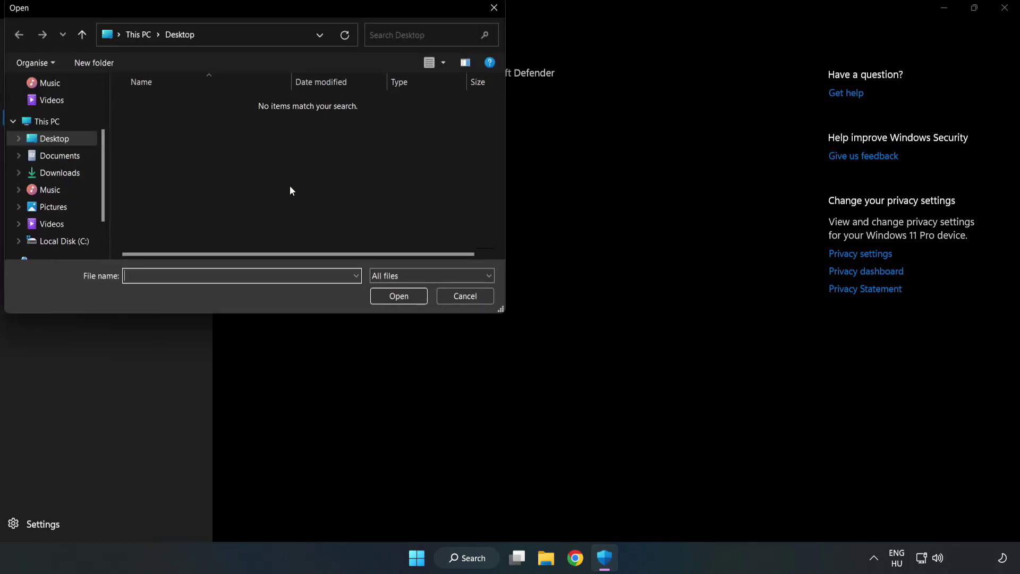
left_click_drag(276, 9, 470, 116)
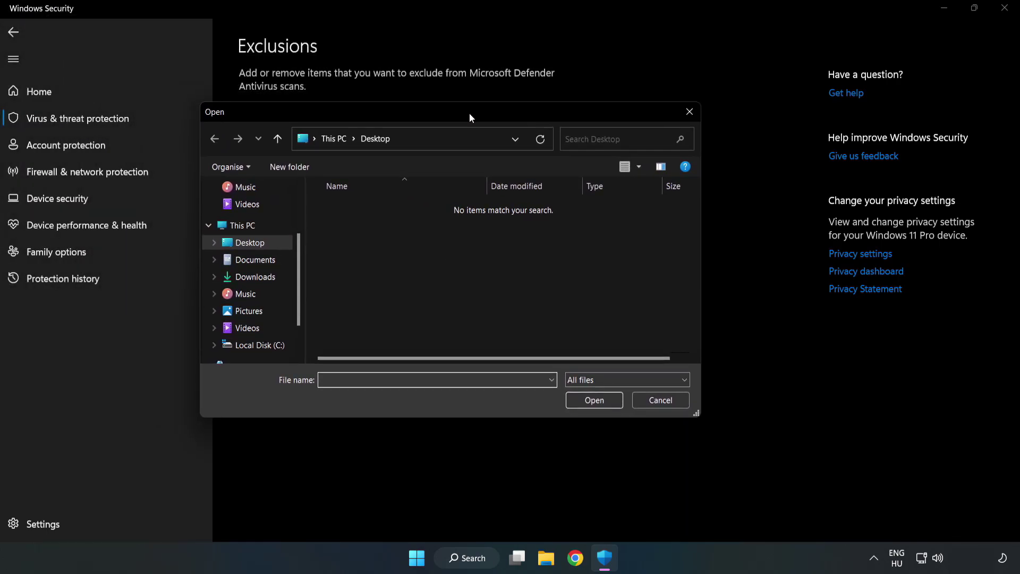
left_click(261, 345)
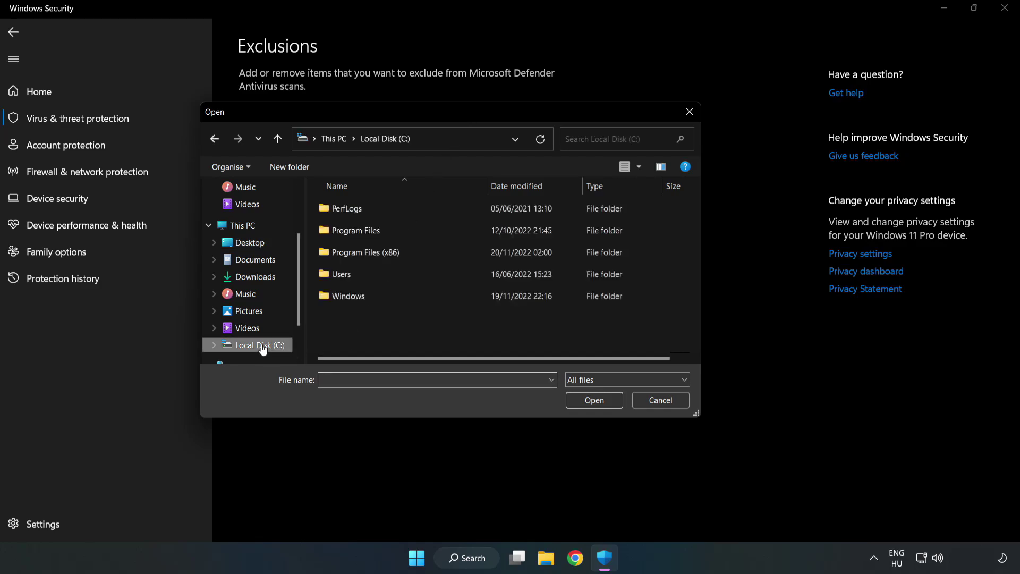
double_click(401, 253)
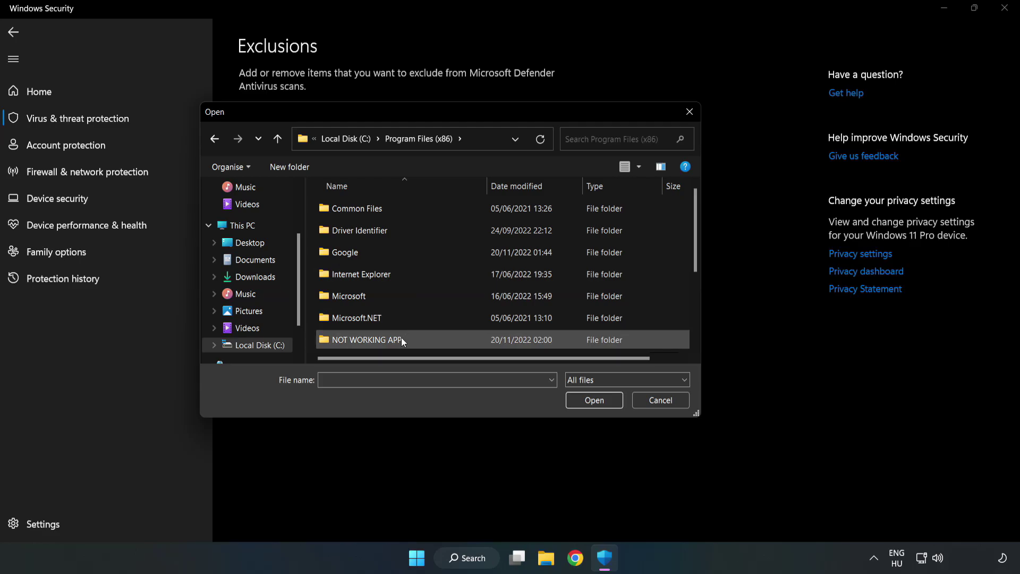
double_click(401, 338)
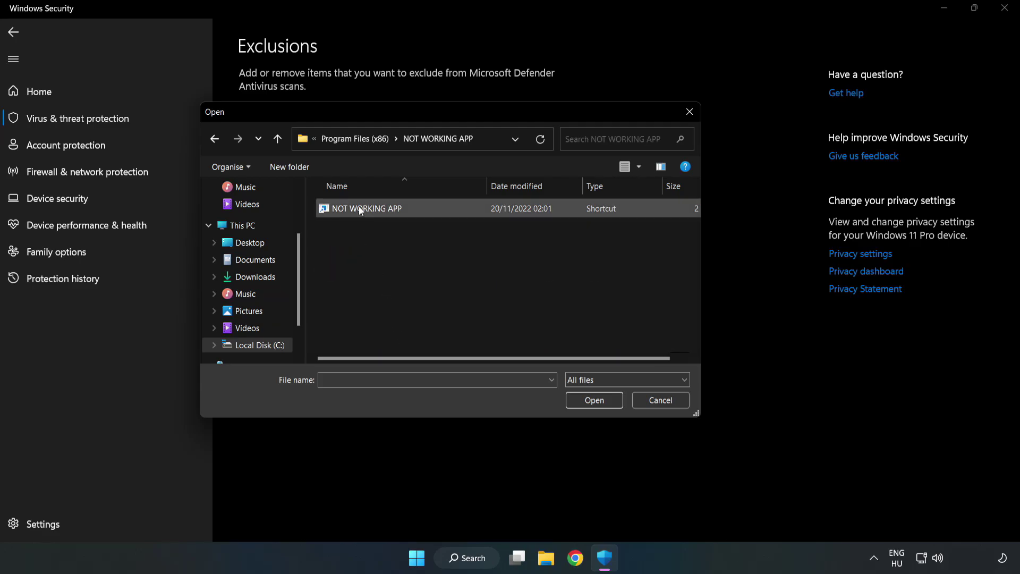
left_click(321, 202)
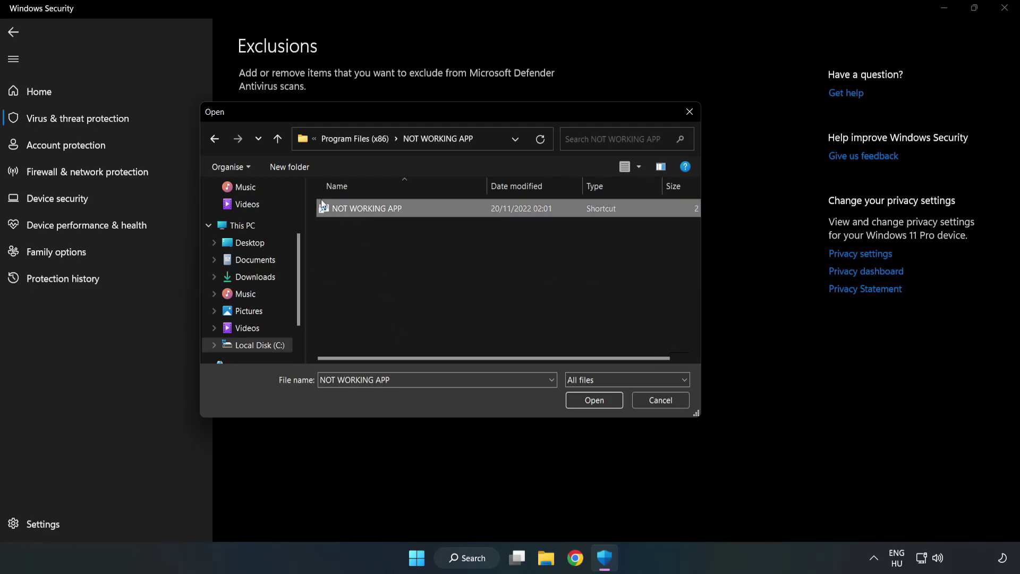
left_click(594, 401)
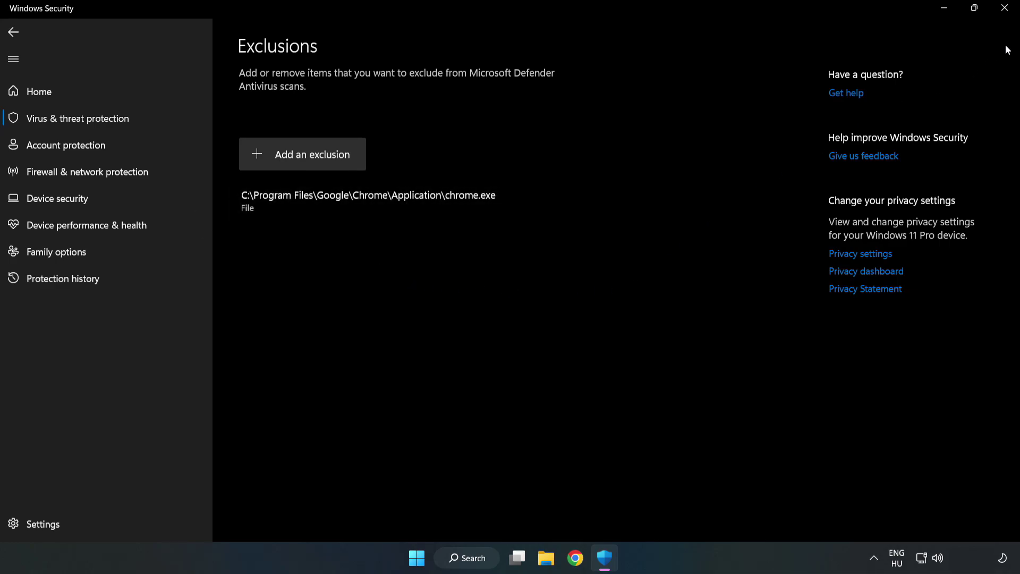
left_click(1004, 14)
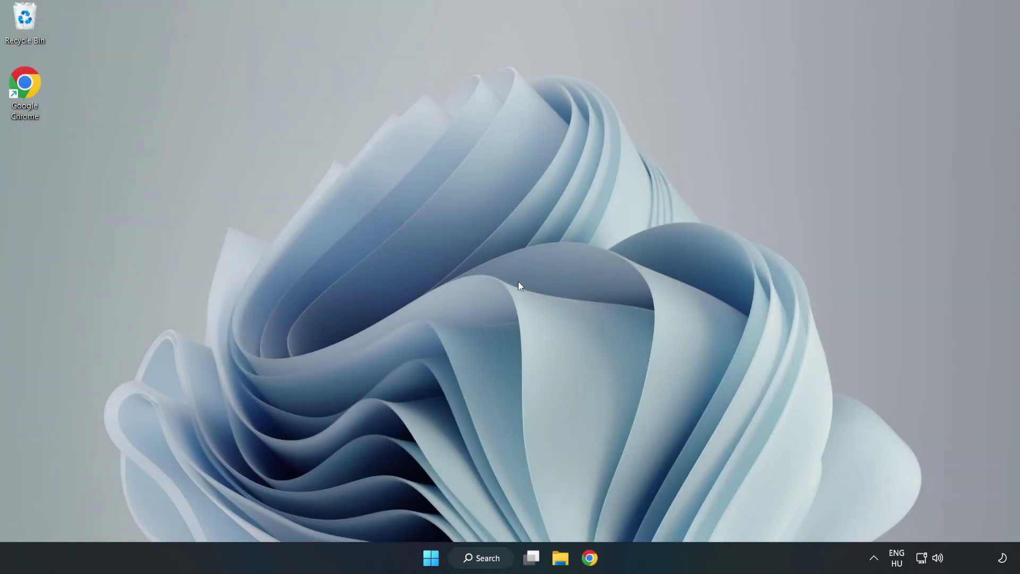
- Open the Start menu's power options to show Sleep, Shut down and Restart
left_click(431, 557)
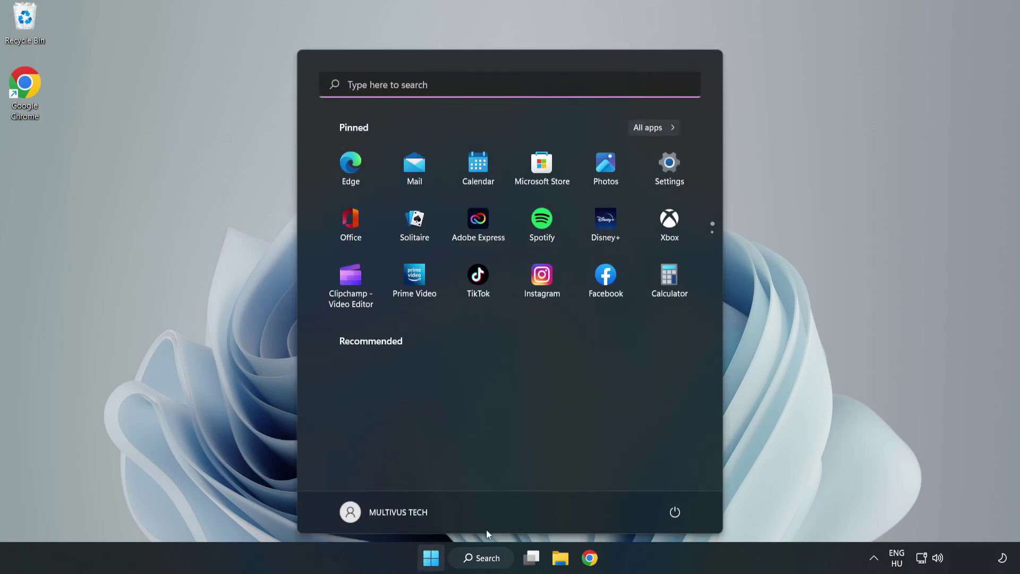
left_click(675, 512)
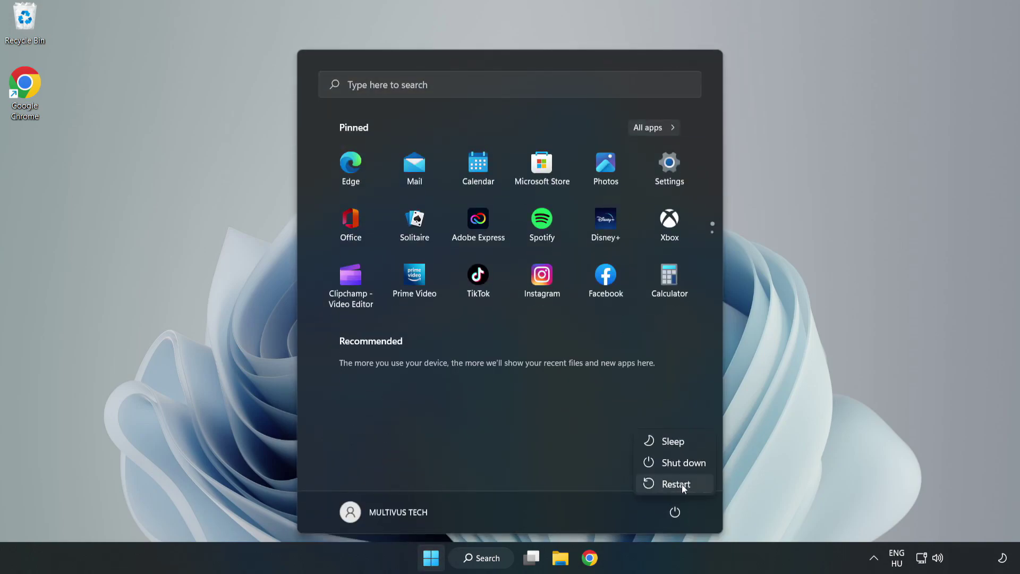